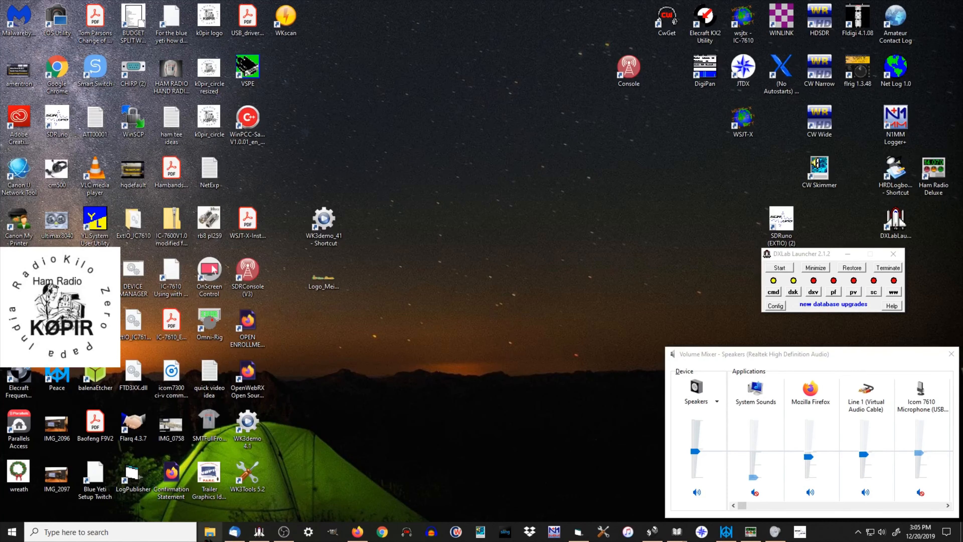
Step: In File Explorer, open the HDSDR folder inside Program Files (x86) on Local Disk (C:)
click(210, 532)
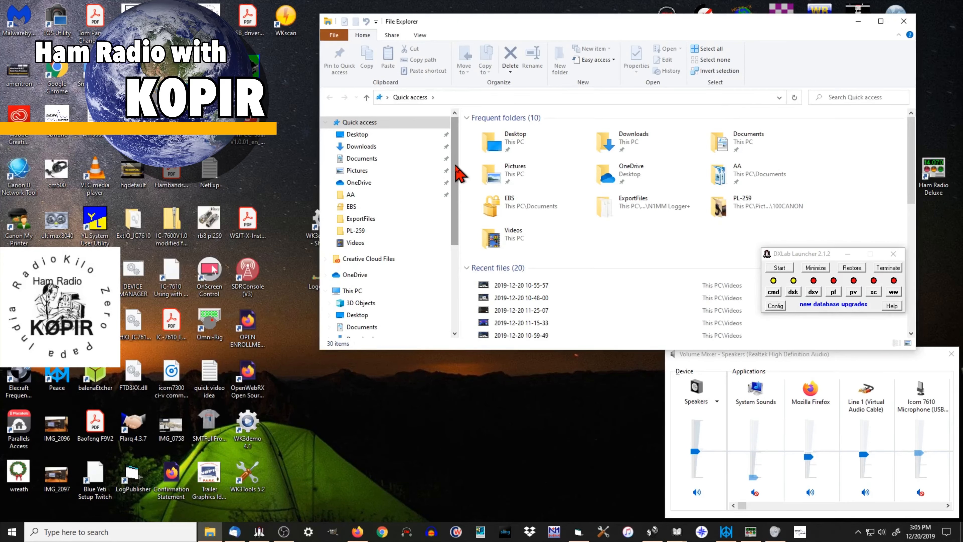
drag(460, 175, 456, 235)
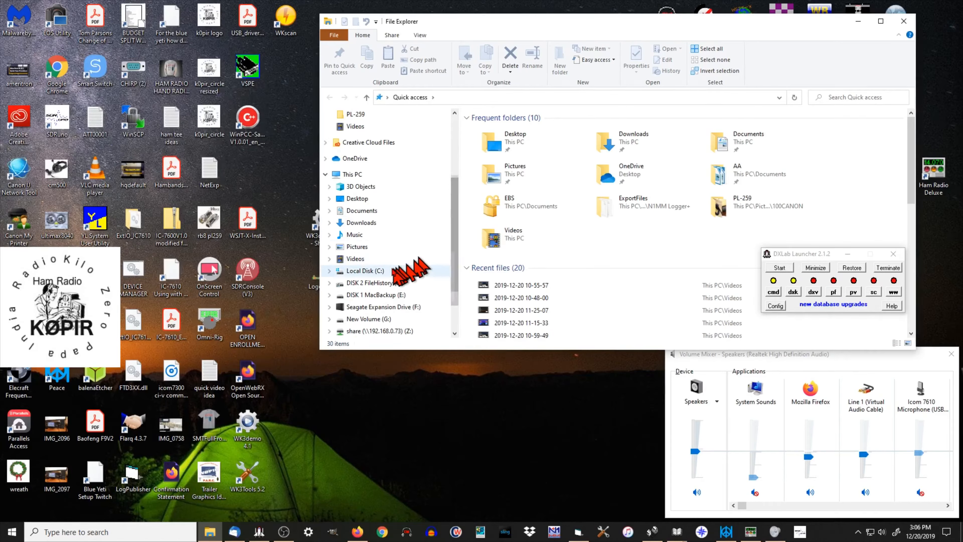
click(374, 271)
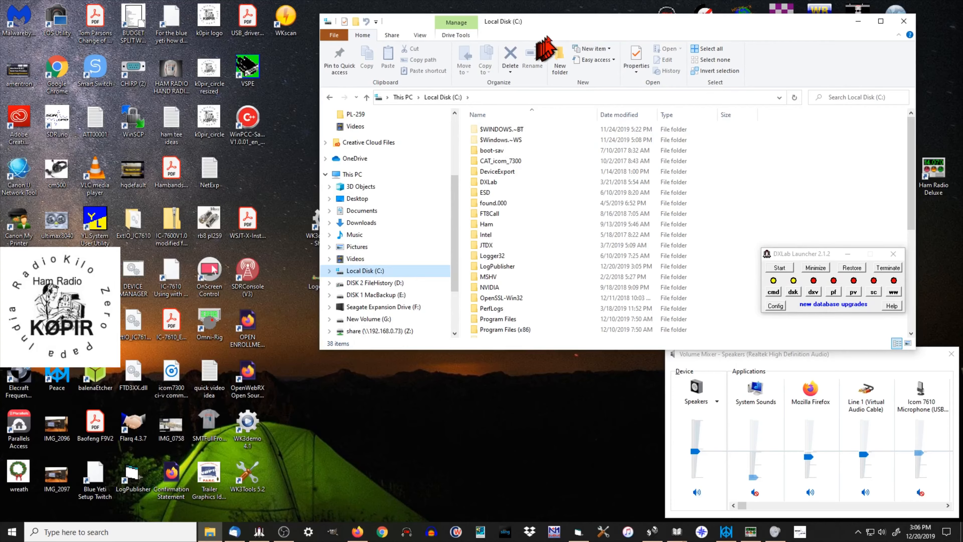
drag(561, 23, 499, 19)
scroll(446, 151, down, 5)
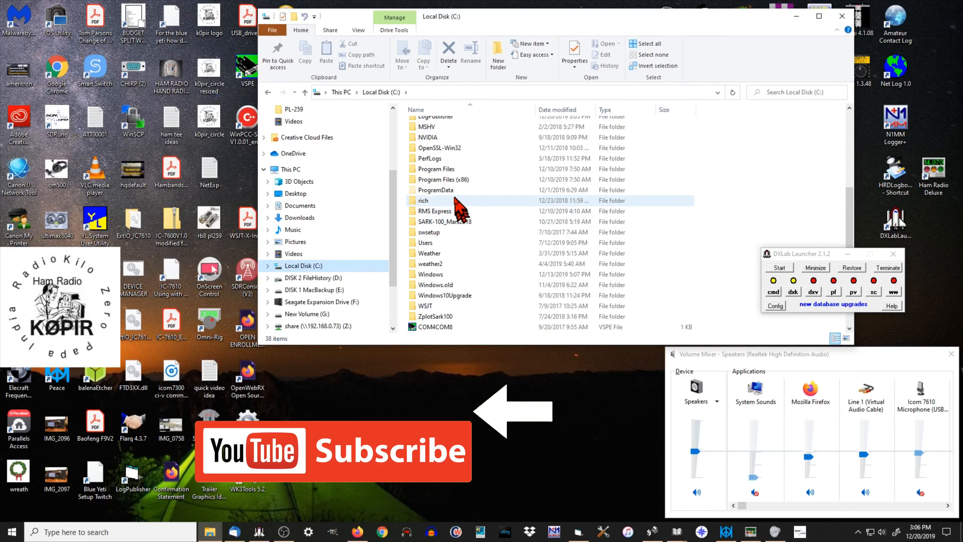
double_click(444, 179)
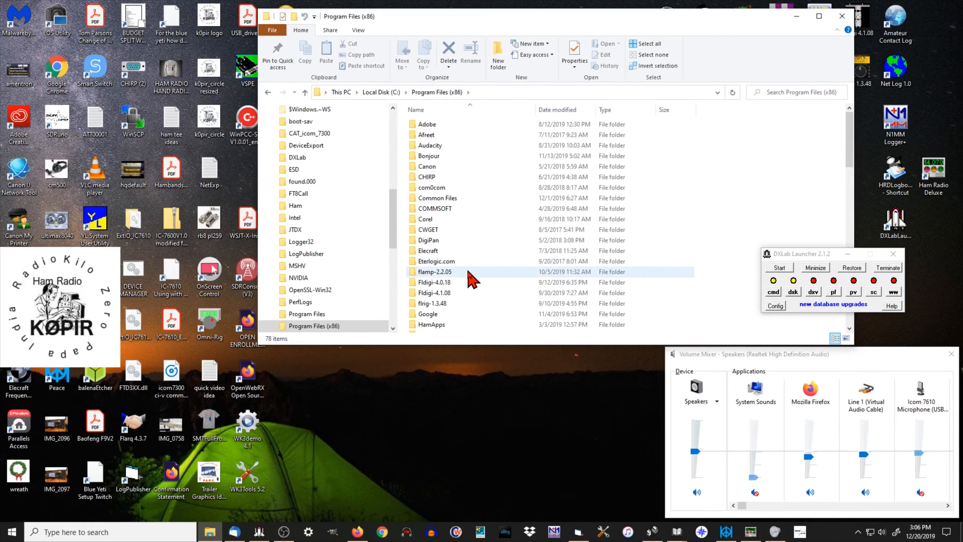
scroll(471, 282, down, 5)
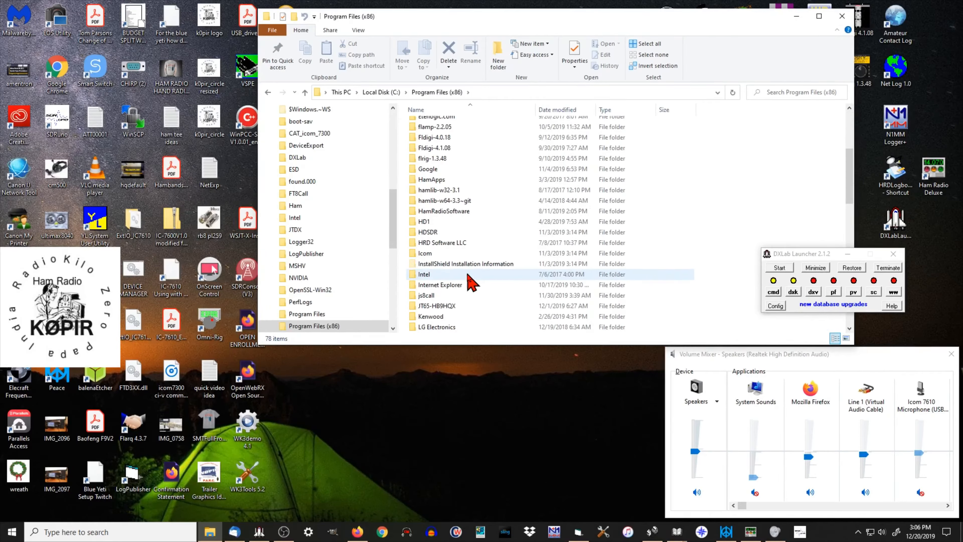
double_click(426, 234)
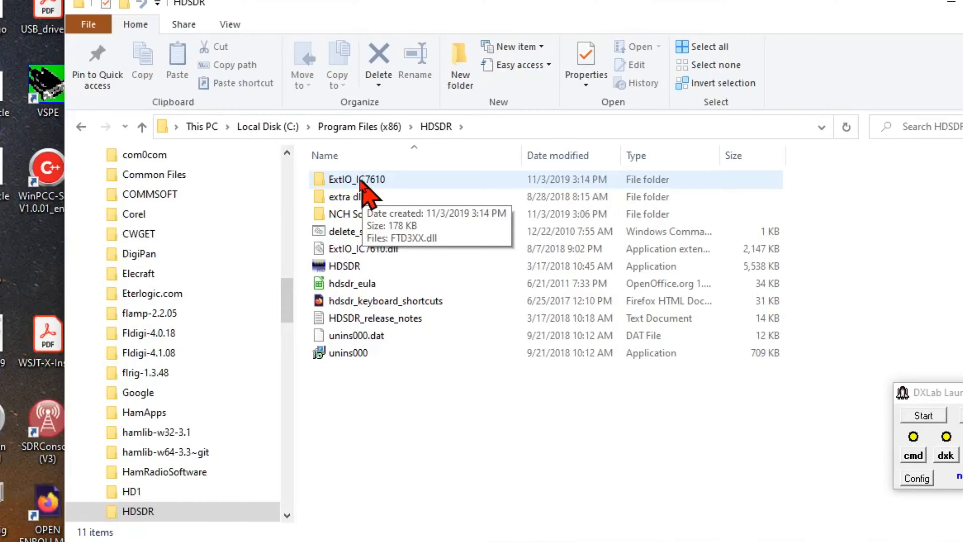
Step: Copy the ExtIO_IC7610 folder and ExtIO_IC7610.dll from HDSDR into Documents, skipping files with the same names, and close File Explorer
click(430, 125)
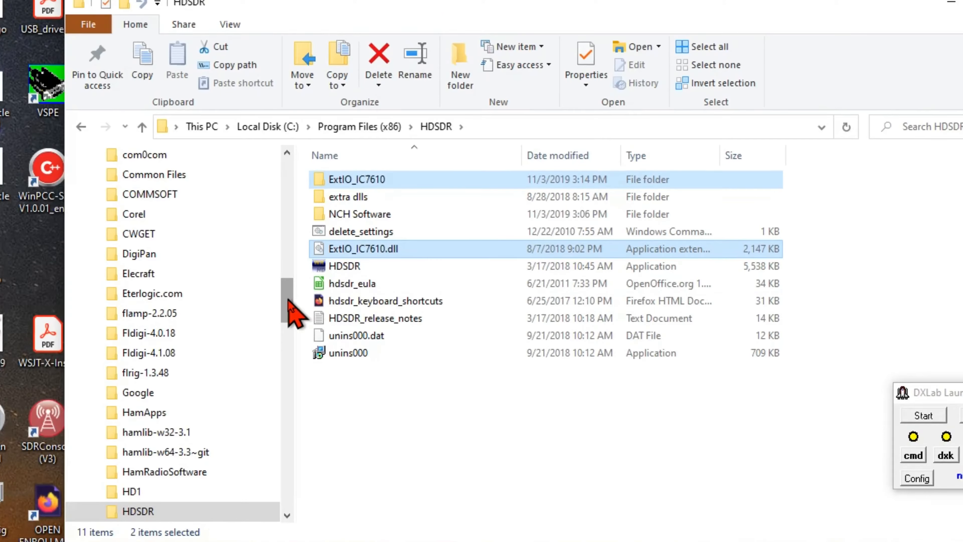
drag(294, 311, 287, 190)
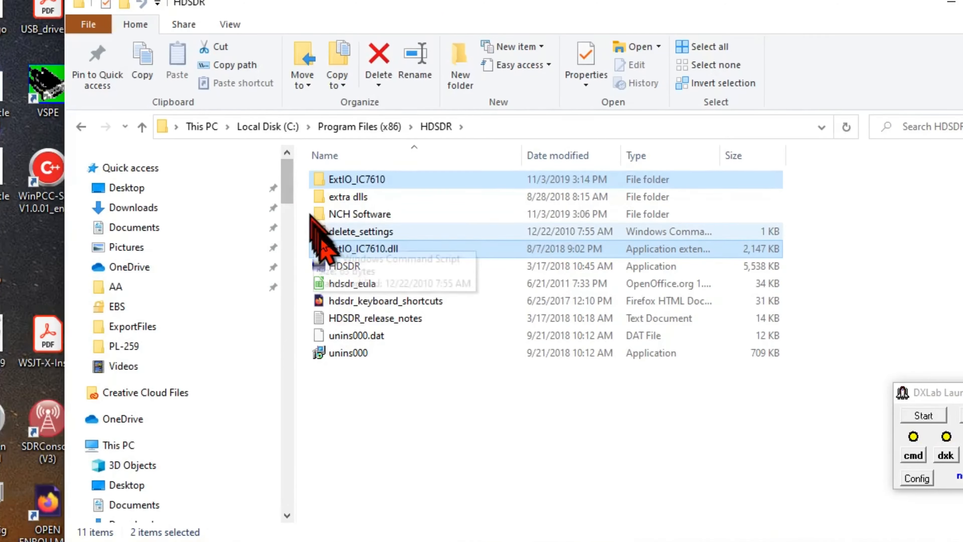
drag(331, 251, 172, 235)
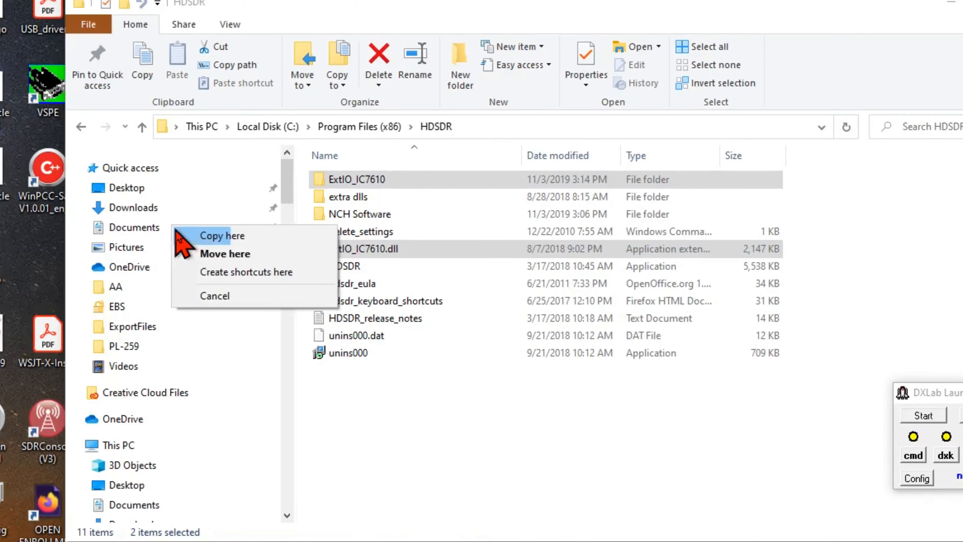
click(214, 237)
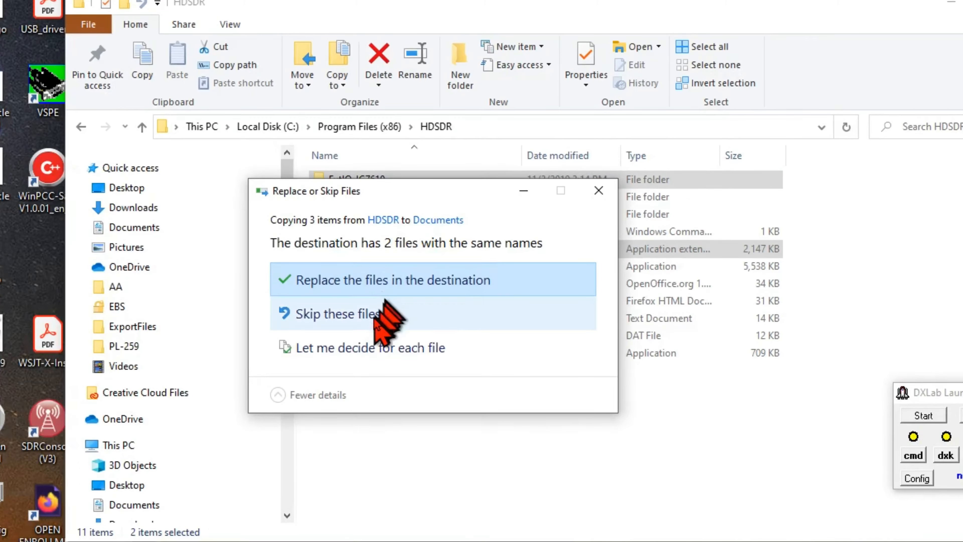
click(360, 319)
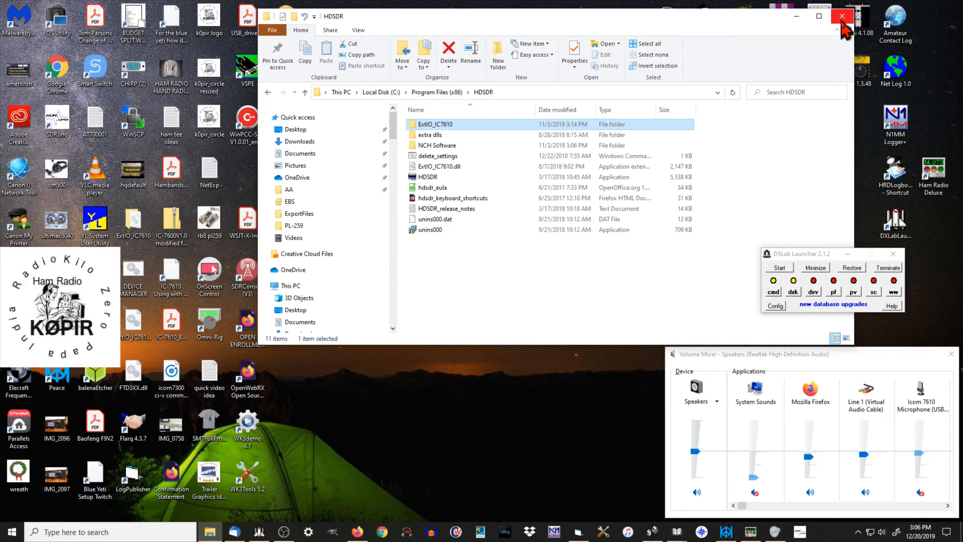
click(843, 17)
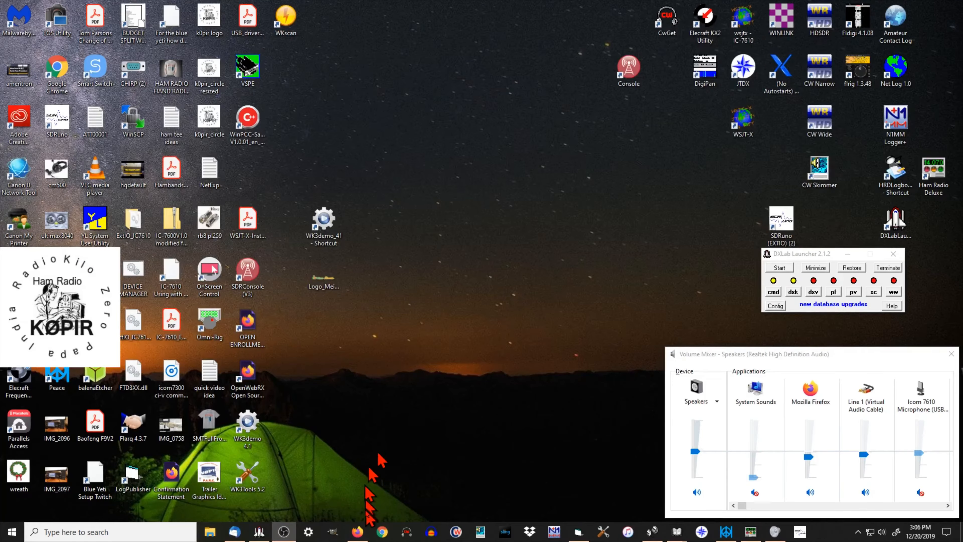
Step: Switch to Firefox, view the Downloads page of the SDRplay website listing SDRuno for Windows, and minimize the browser
click(359, 531)
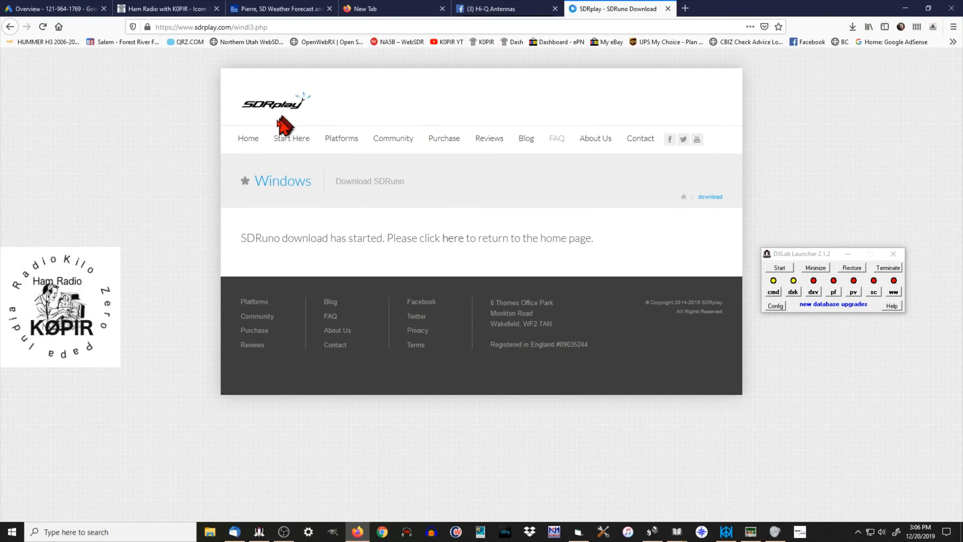
click(249, 139)
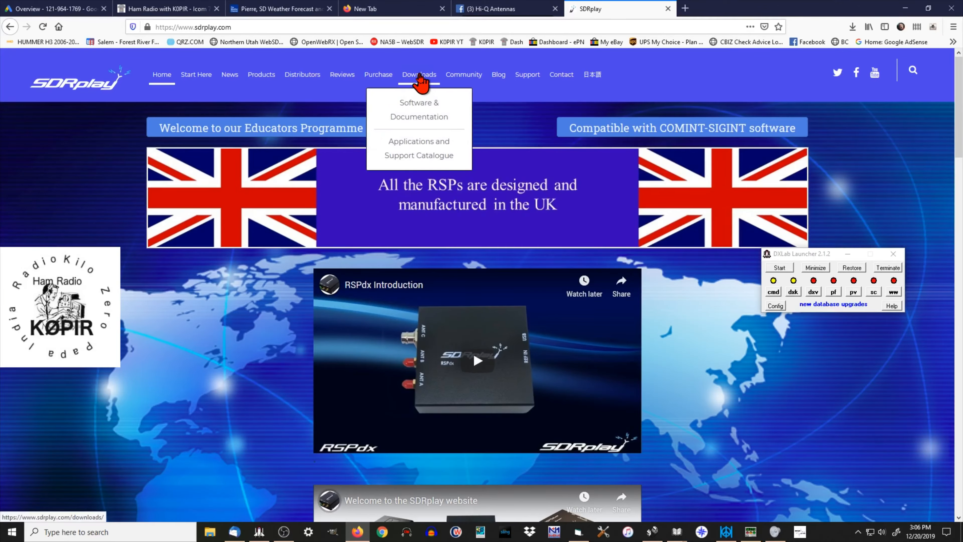
click(421, 77)
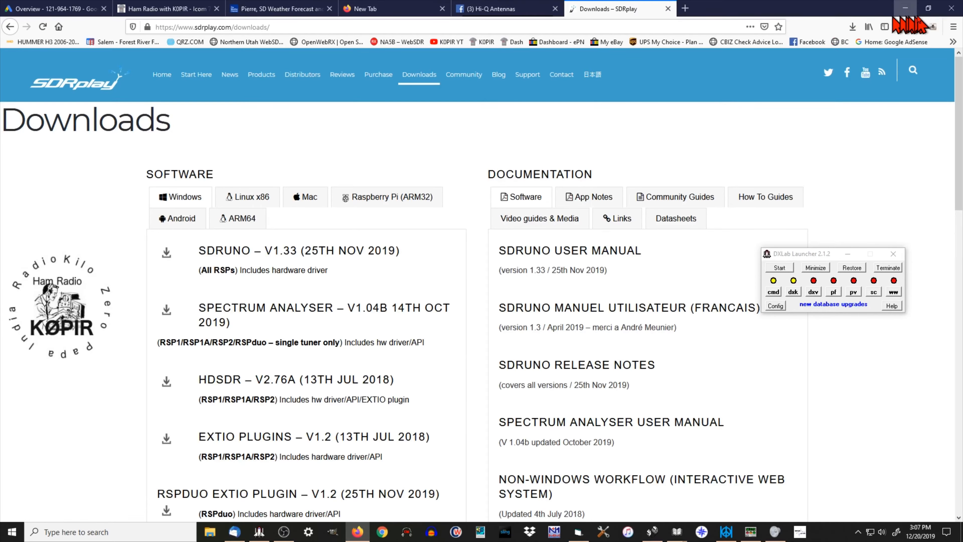
click(905, 9)
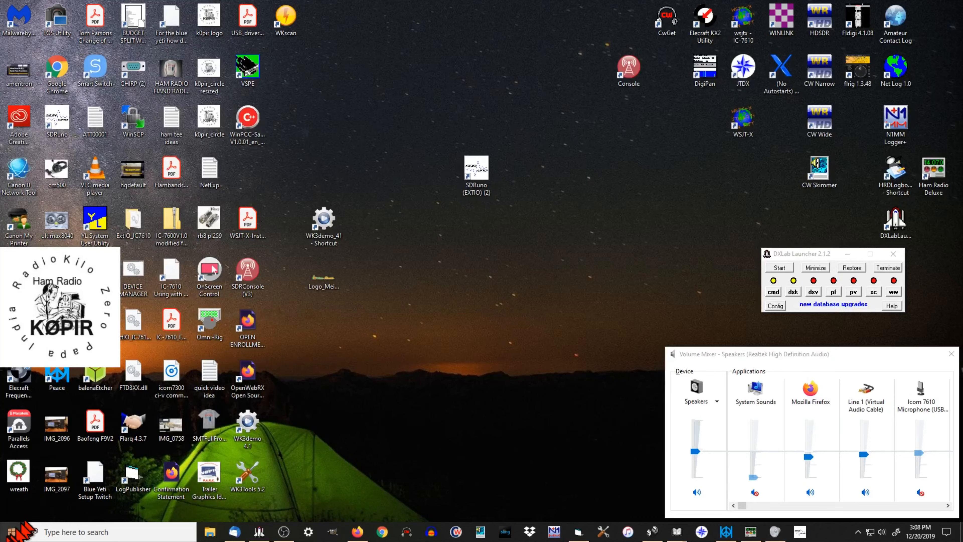
Step: Find the SDRplay folder among the installed programs and expand it to show SDRuno (EXTIO)
click(11, 535)
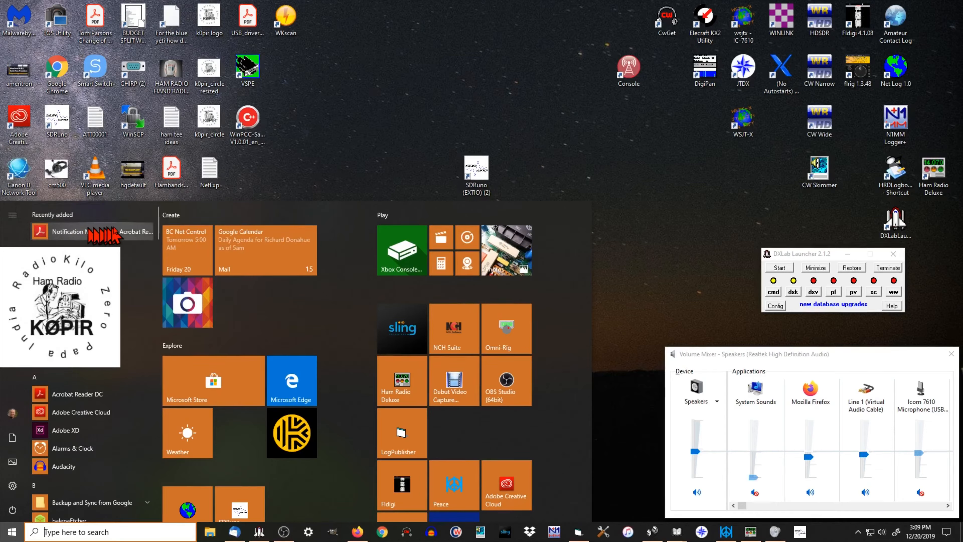
scroll(162, 247, down, 10)
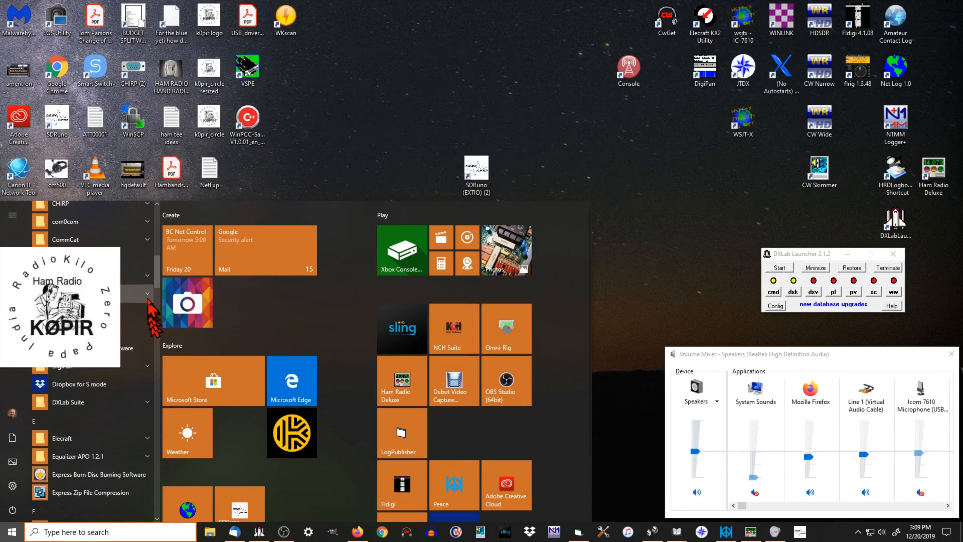
scroll(157, 323, down, 5)
drag(157, 321, 155, 430)
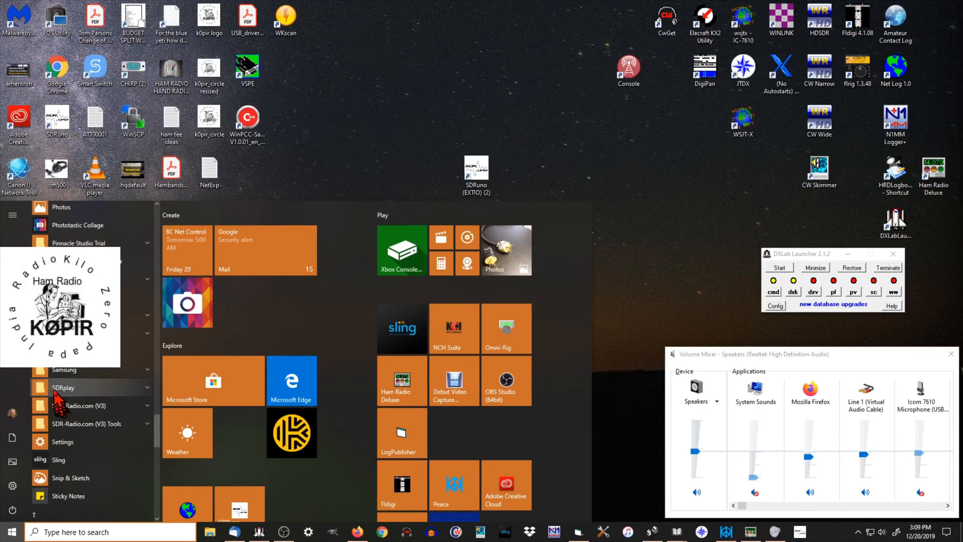
click(147, 388)
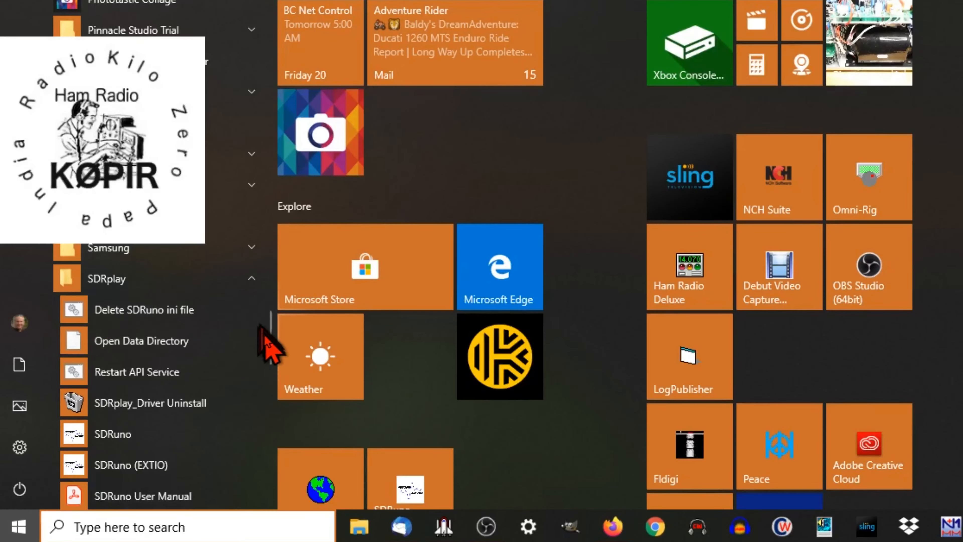
scroll(273, 351, down, 3)
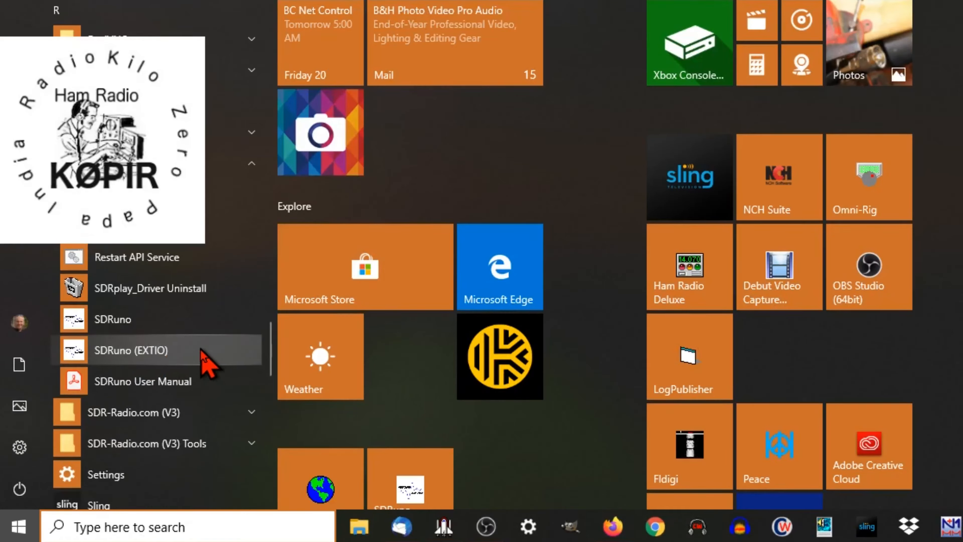
right_click(148, 353)
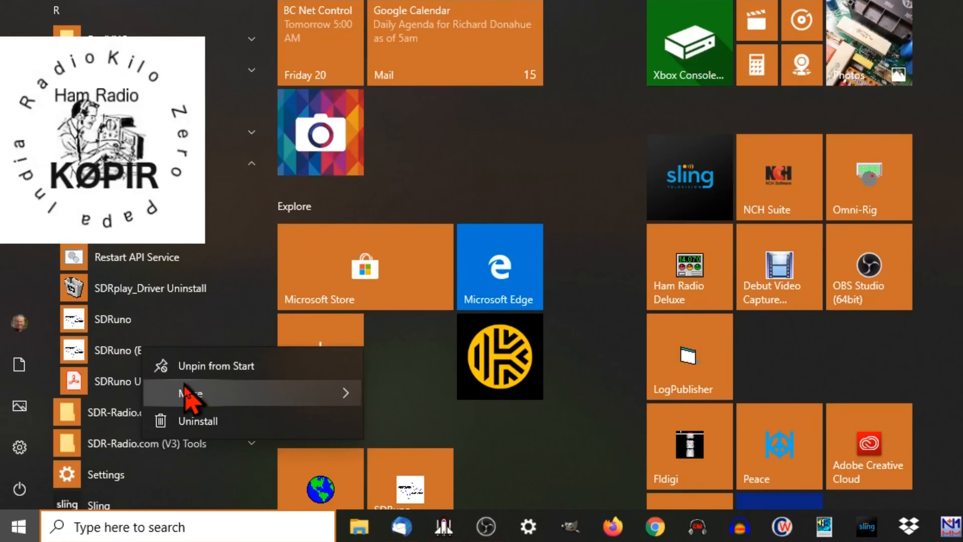
mouse_move(192, 393)
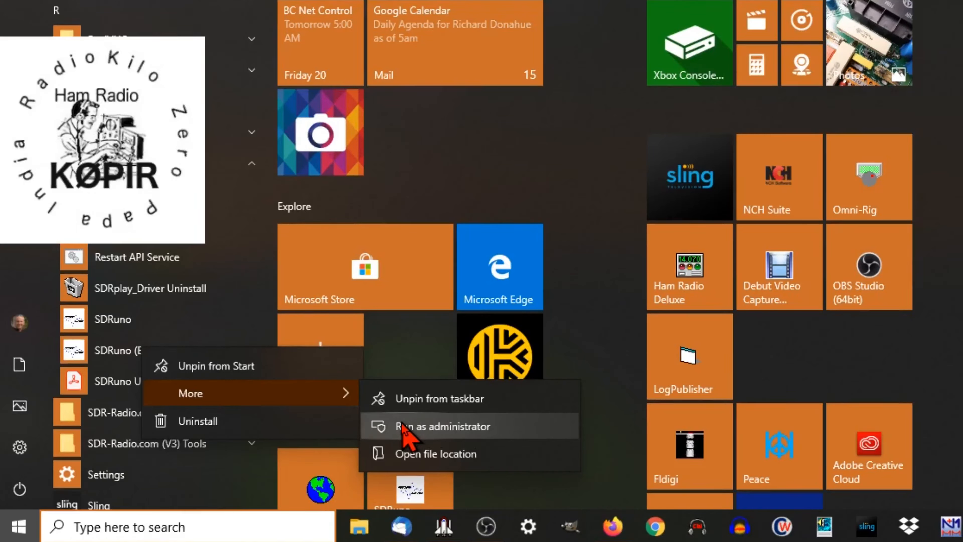
click(84, 345)
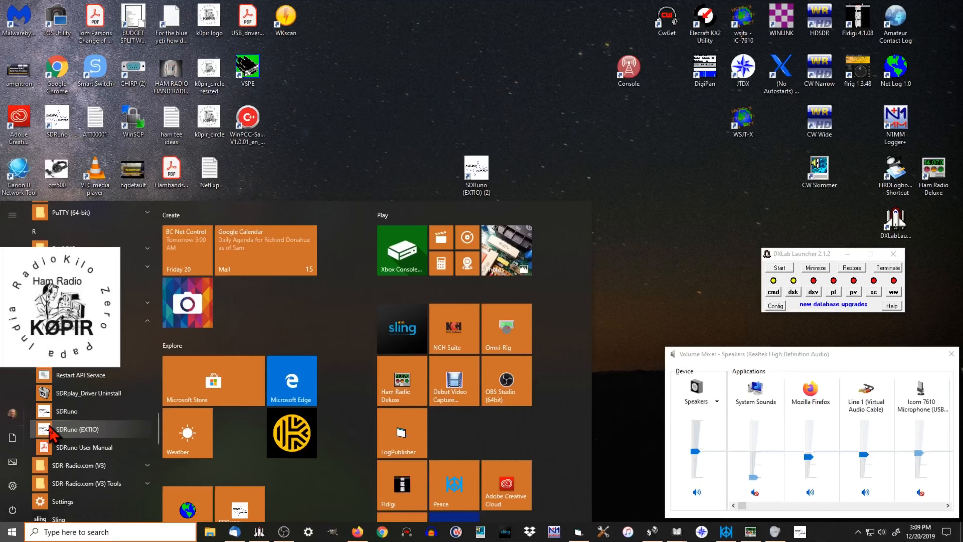
Step: Launch SDRuno (EXTIO) and move its main window away from the corner of the desktop
click(84, 344)
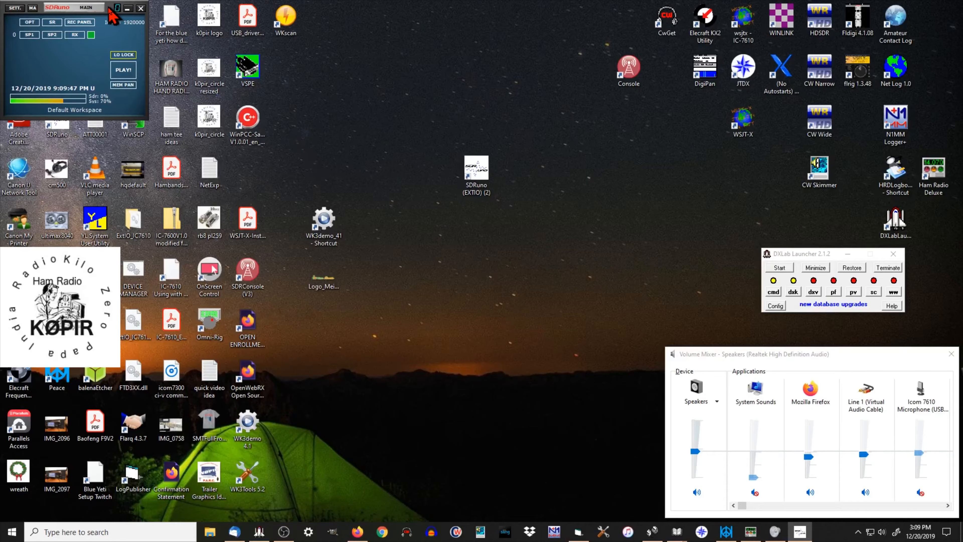
drag(112, 15, 393, 61)
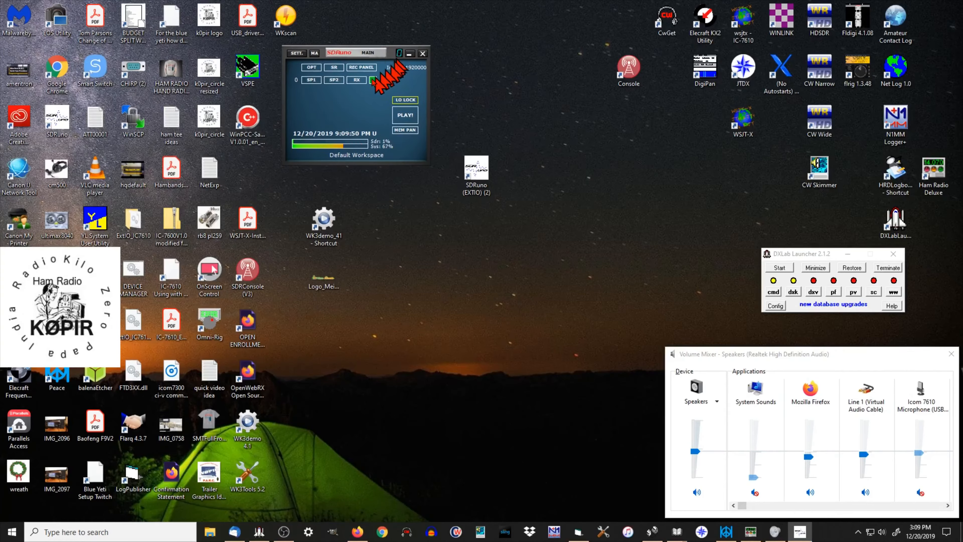
click(312, 68)
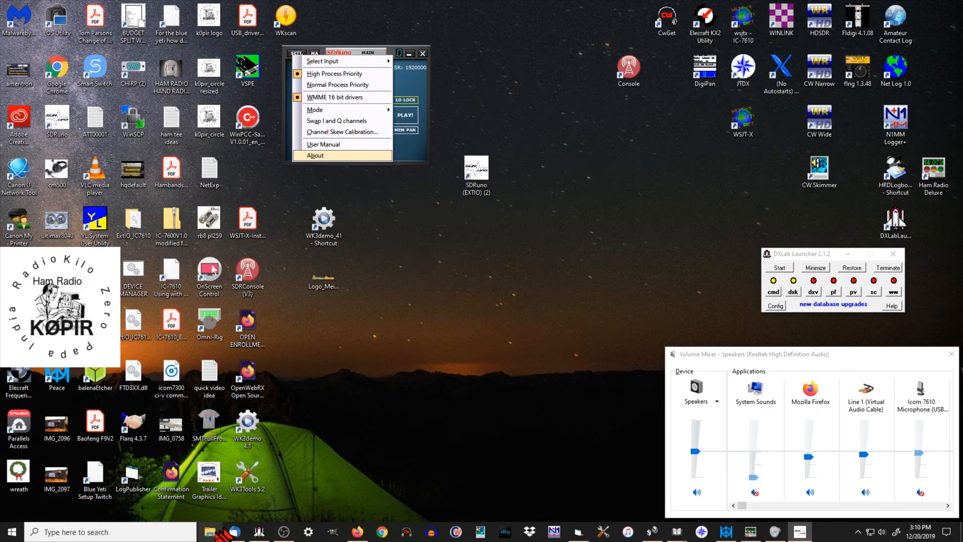
Step: Check the Documents folder in File Explorer for the ExtIO_IC7610 folder and its DLL files, and close it
click(212, 536)
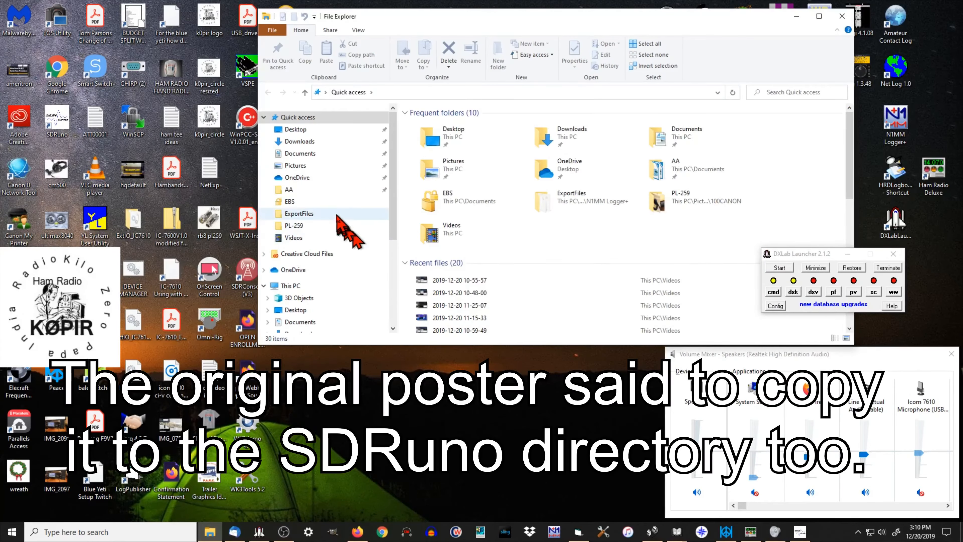
click(309, 154)
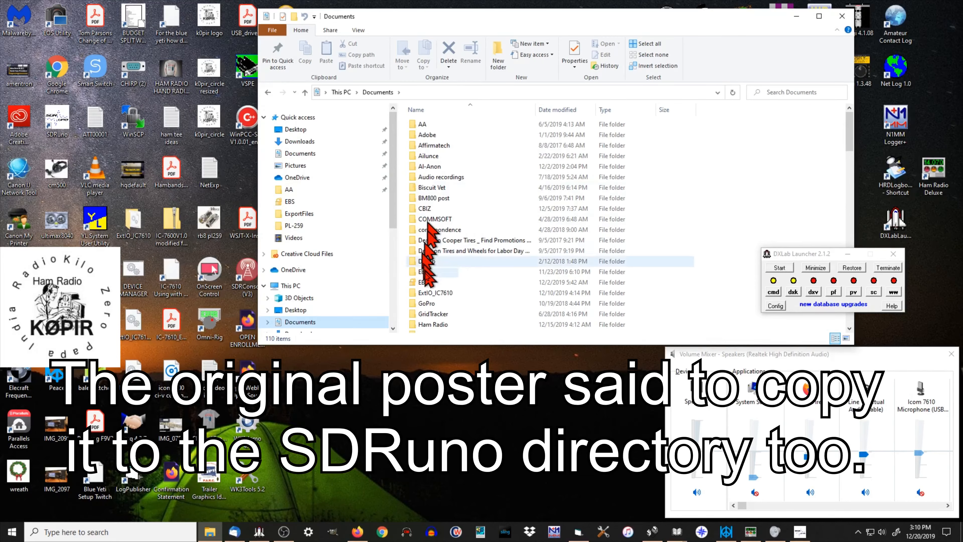
double_click(414, 294)
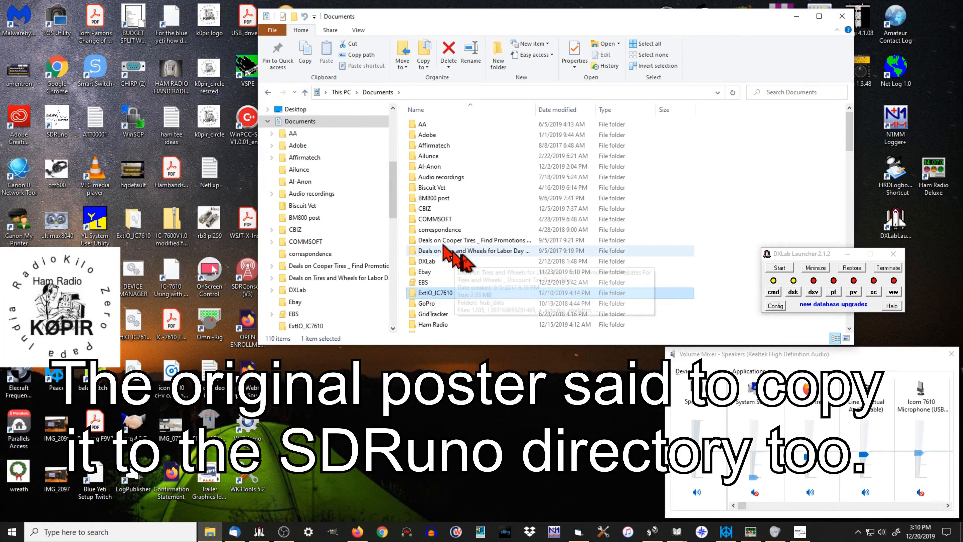
scroll(465, 257, down, 15)
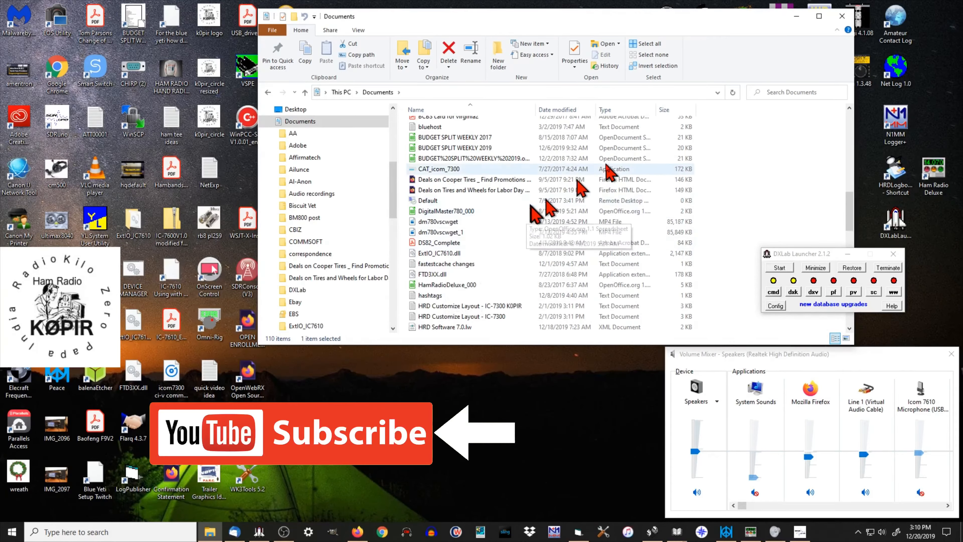
click(842, 16)
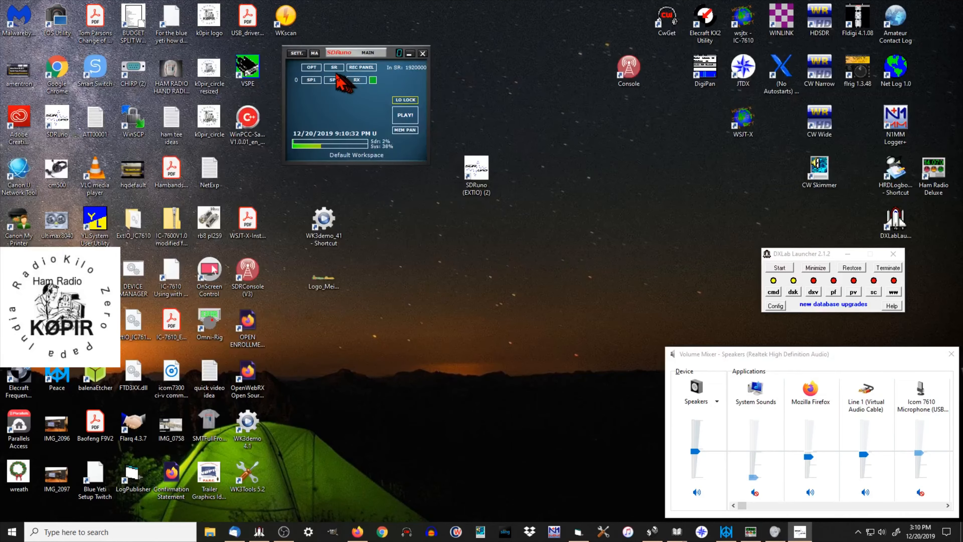
Step: Select IC-7610 as the SDRuno input to bring up its I/Q settings
click(309, 68)
mouse_move(315, 62)
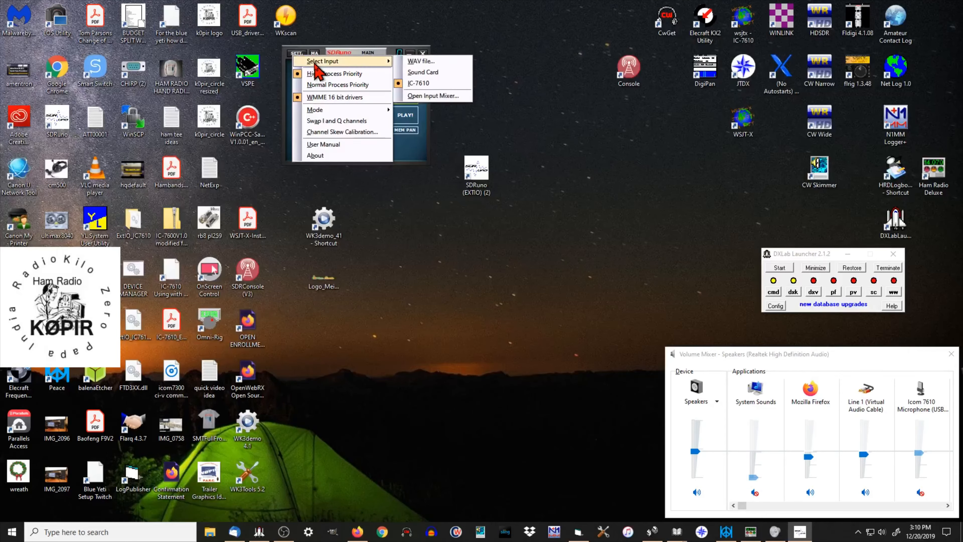
click(418, 84)
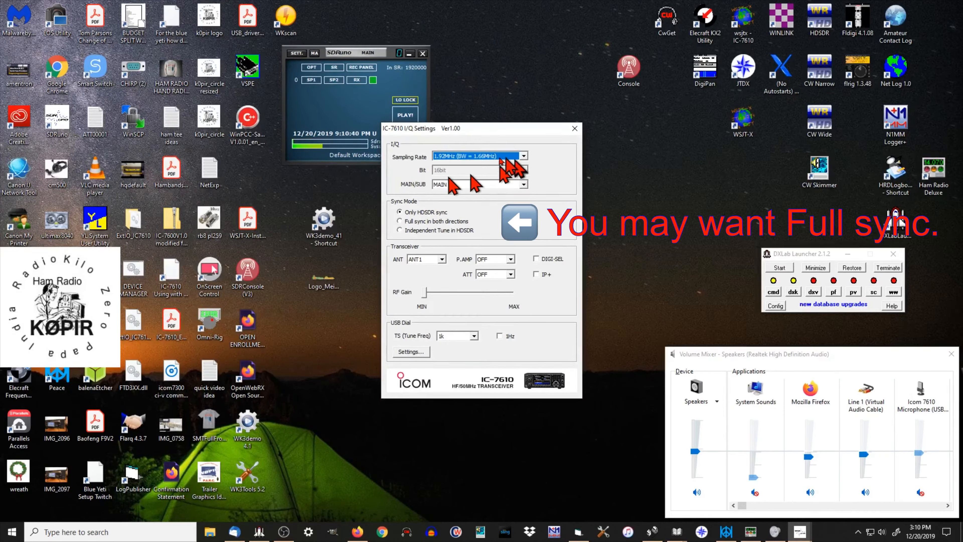
Step: Close the IC-7610 I/Q settings and review SDRuno's Main Settings for input, calibration, offset, TMATE, OmniRig and miscellaneous options before closing them
click(575, 128)
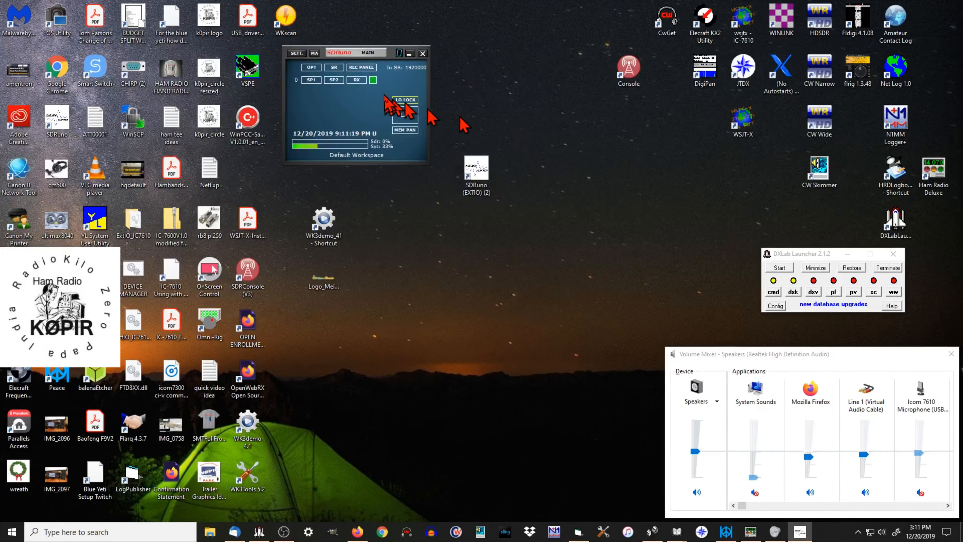
click(296, 53)
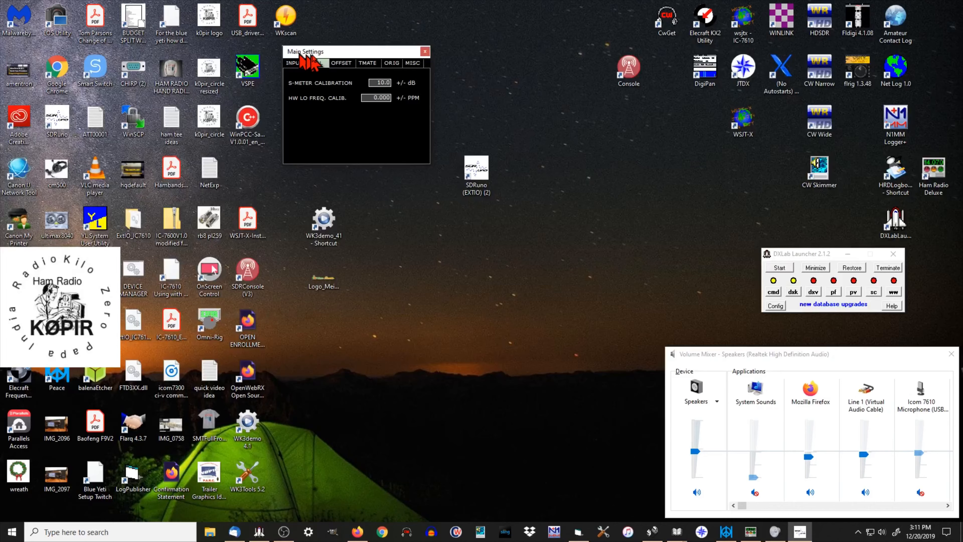
drag(305, 57, 319, 139)
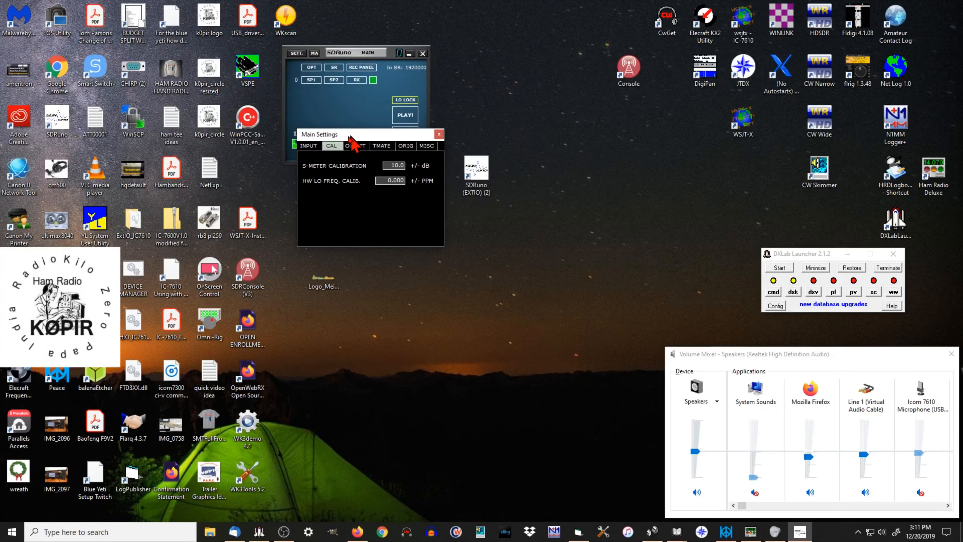
click(313, 147)
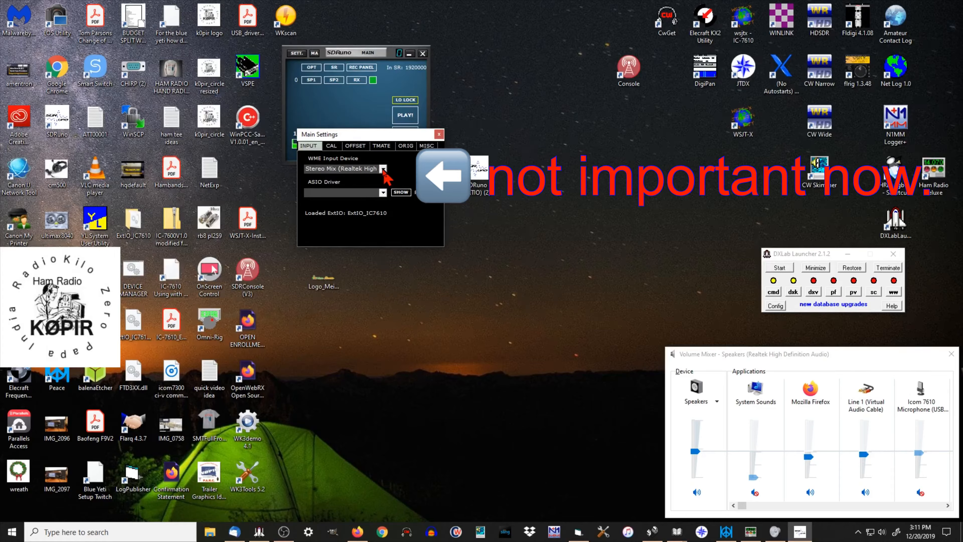
click(332, 146)
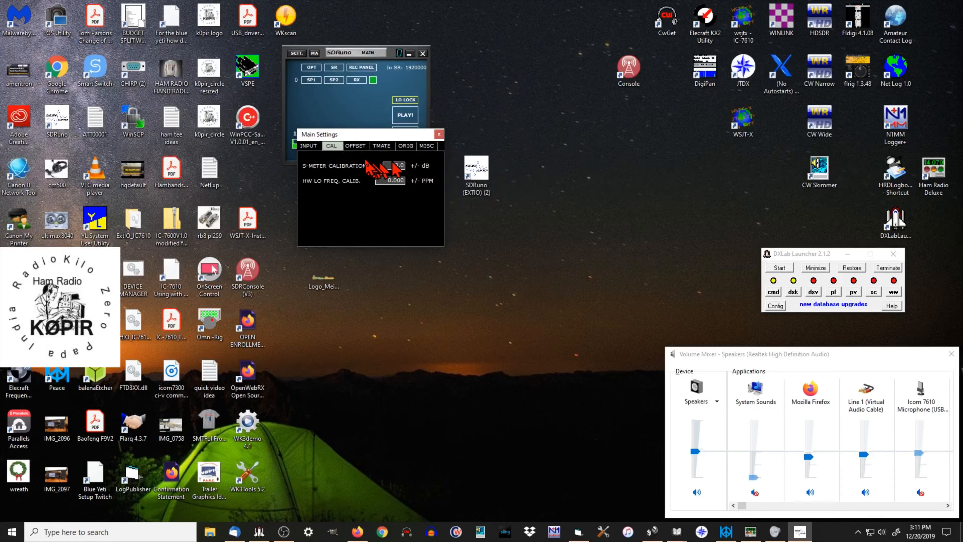
click(353, 145)
click(335, 146)
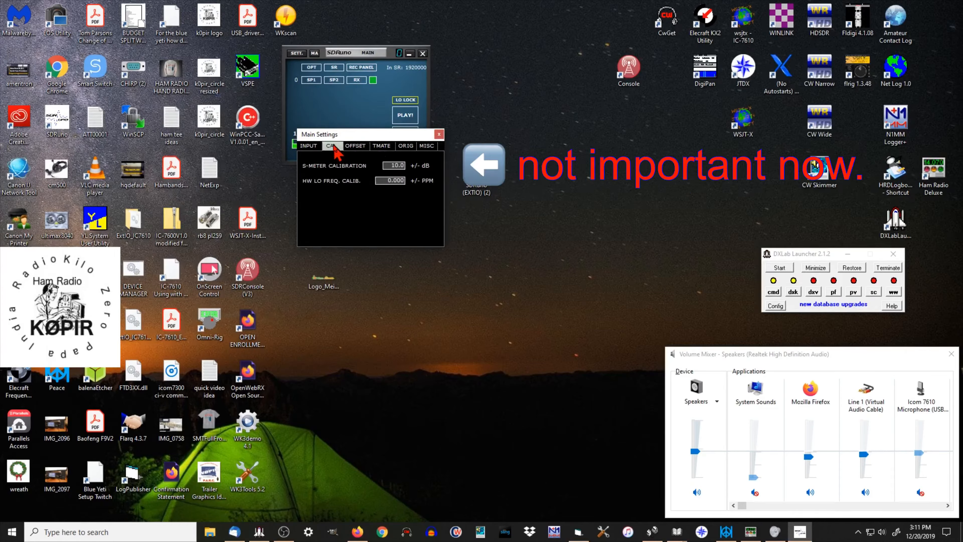
click(356, 146)
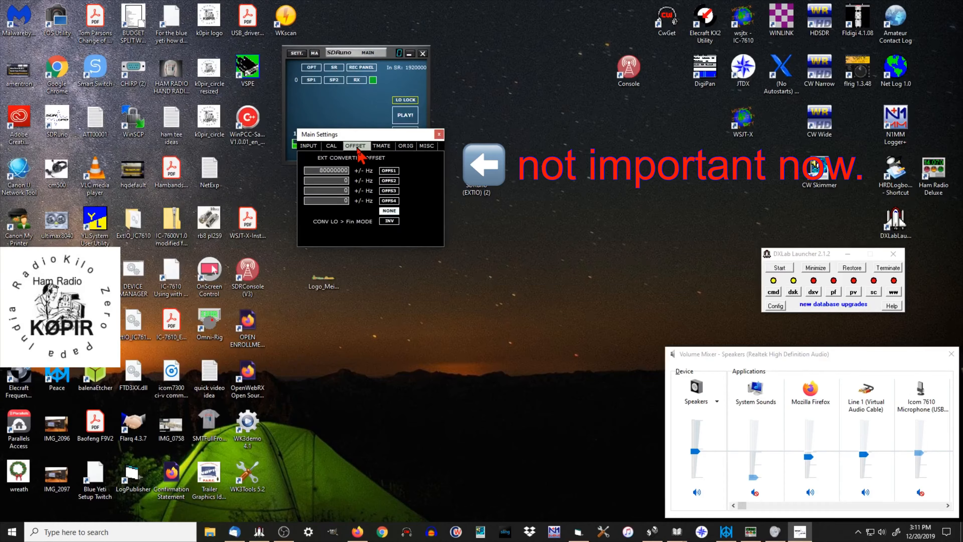
click(380, 146)
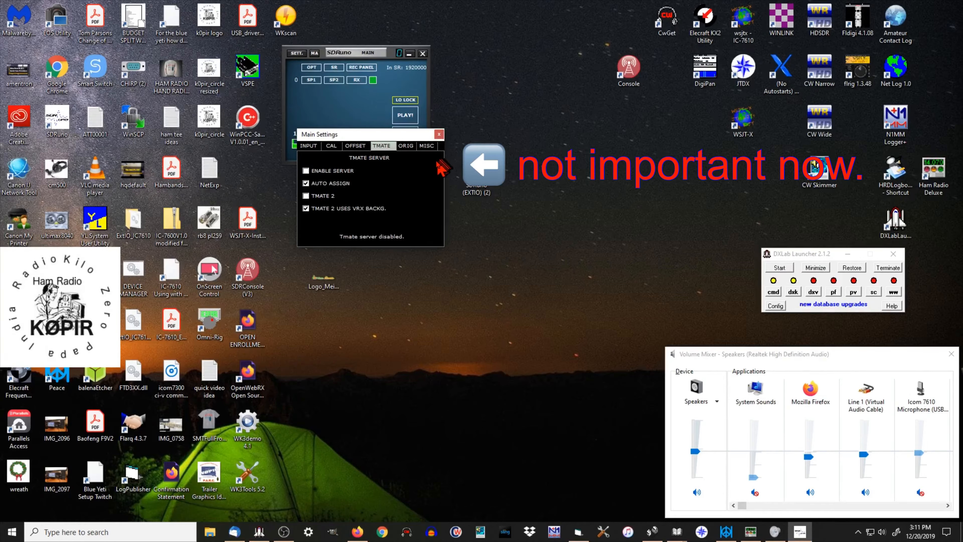
click(405, 148)
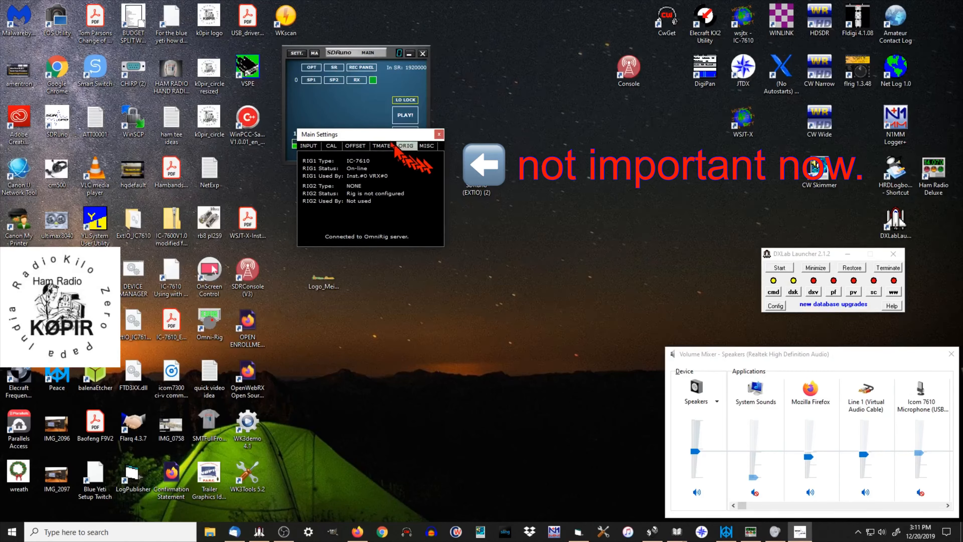
drag(385, 135, 363, 145)
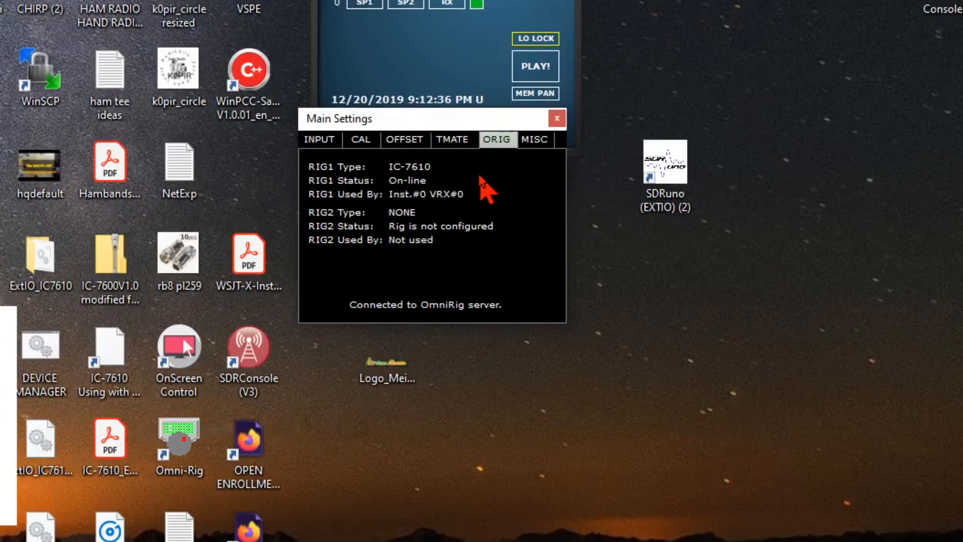
click(537, 142)
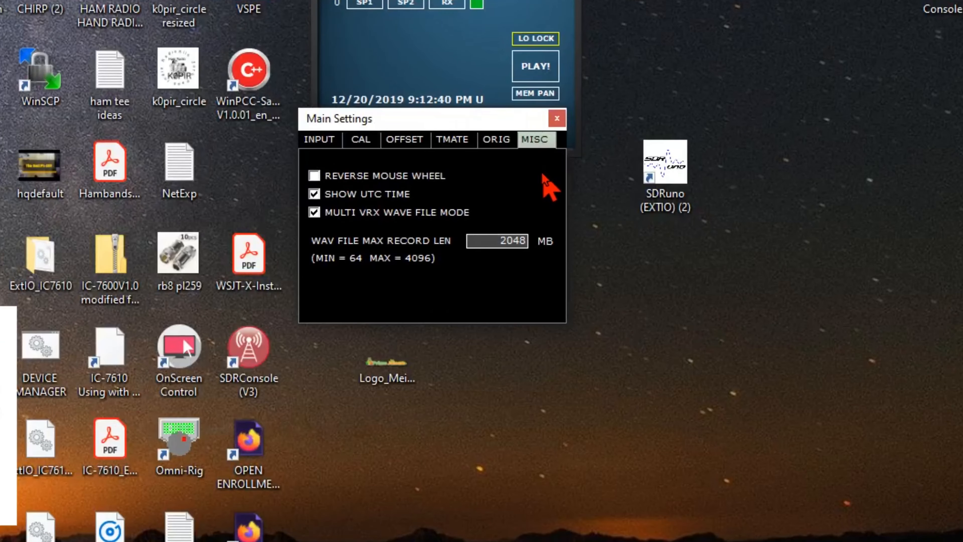
click(557, 118)
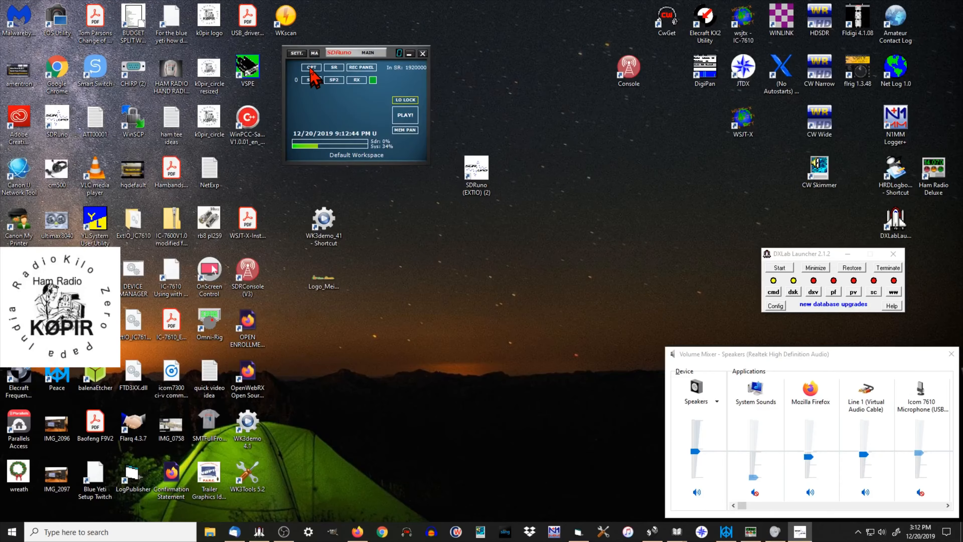
Step: Check the channel Mode choices in SDRuno's main options and leave them as they are
click(310, 68)
mouse_move(315, 113)
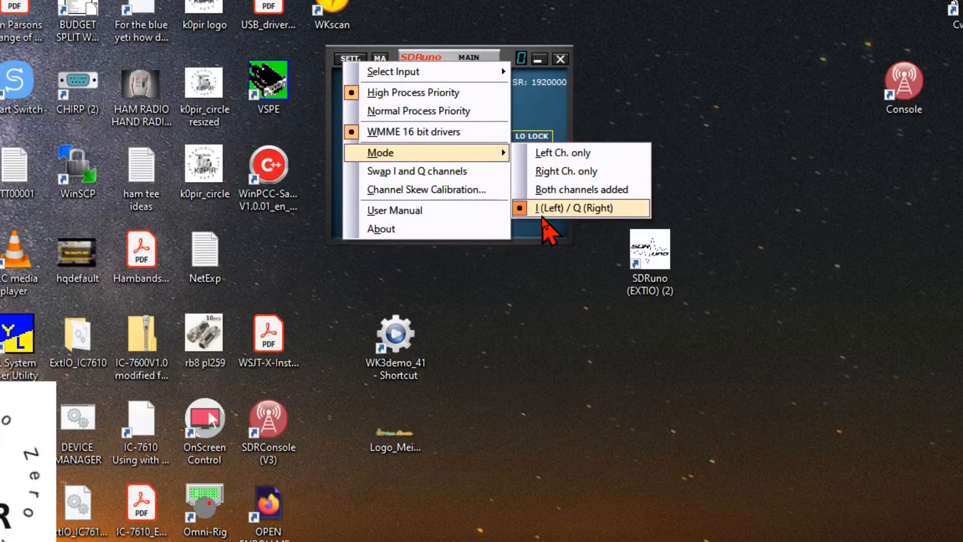
click(587, 240)
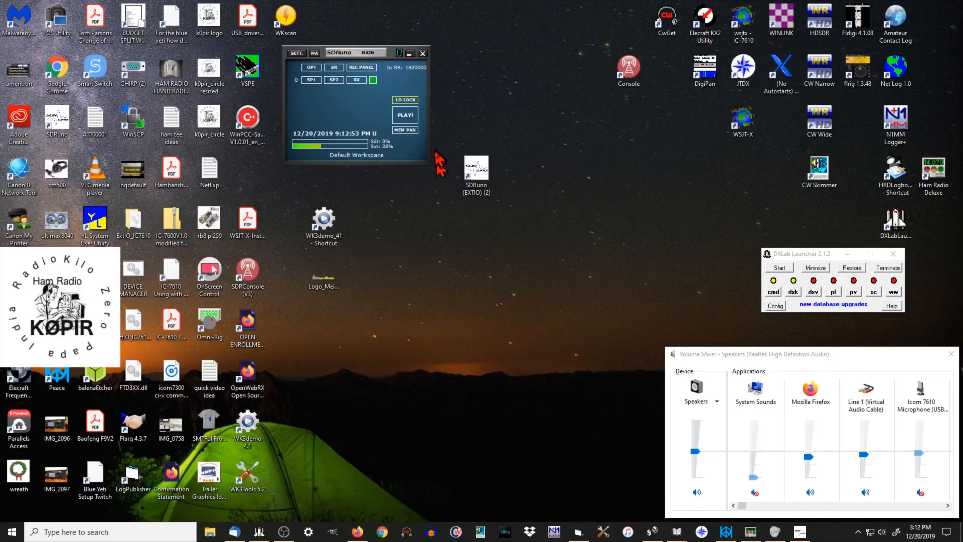
Step: Start SDRuno playing, show the RX Control window and place it below the repositioned main window
click(405, 116)
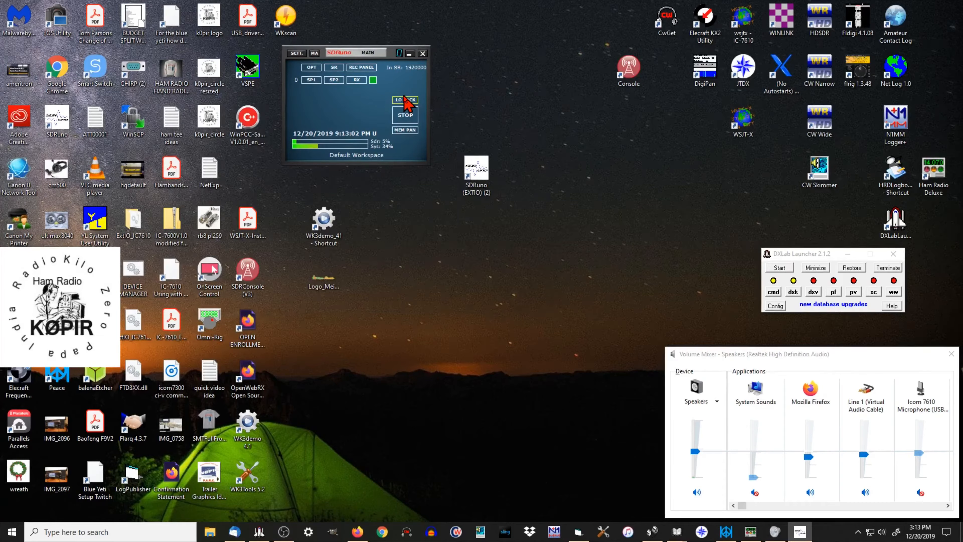
drag(392, 54, 384, 77)
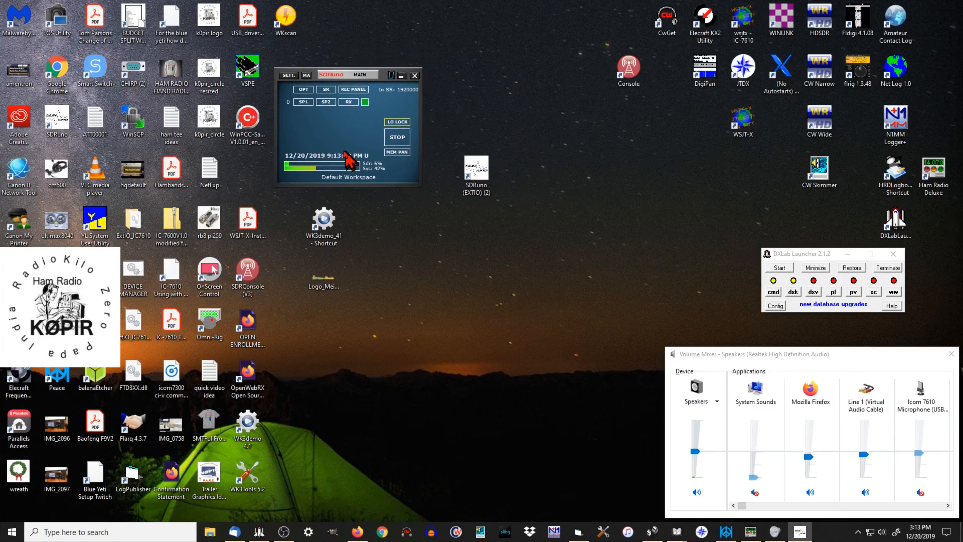
click(349, 101)
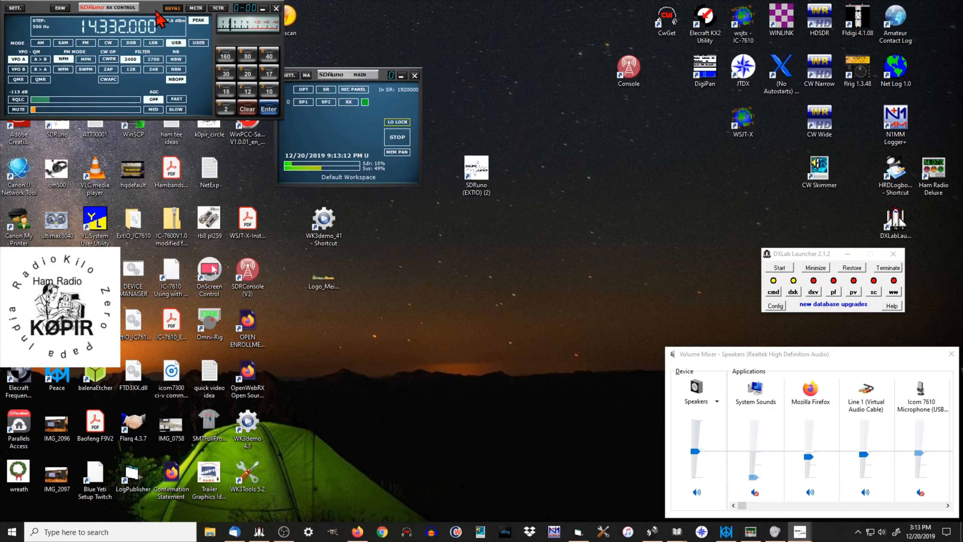
drag(156, 11, 240, 216)
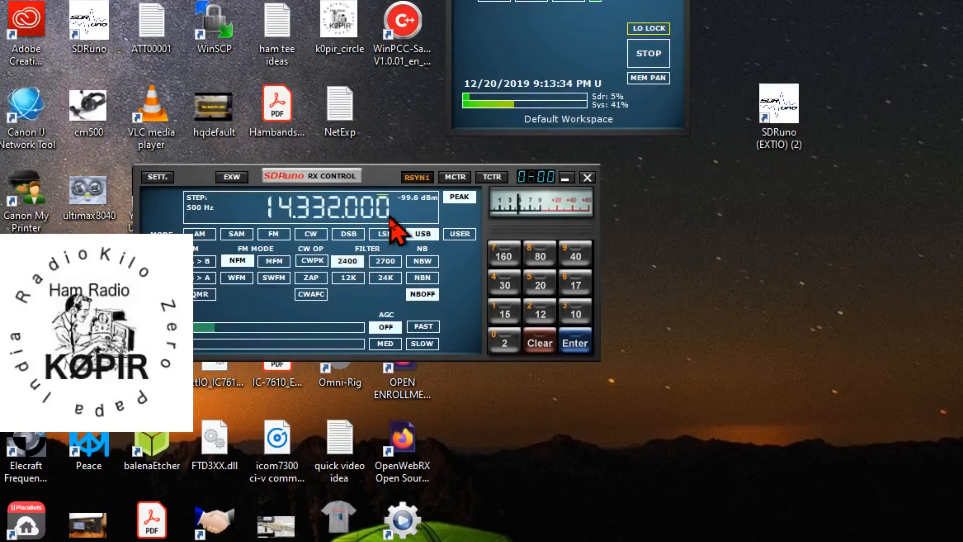
Step: Try LSB mode and the 2700 filter in RX Control, and return to USB with the 2400 filter
click(417, 178)
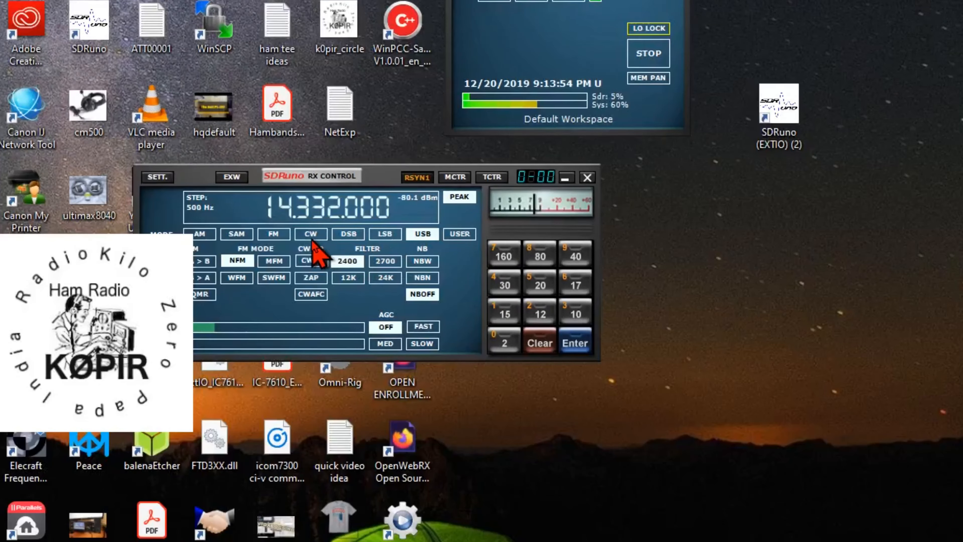
click(385, 234)
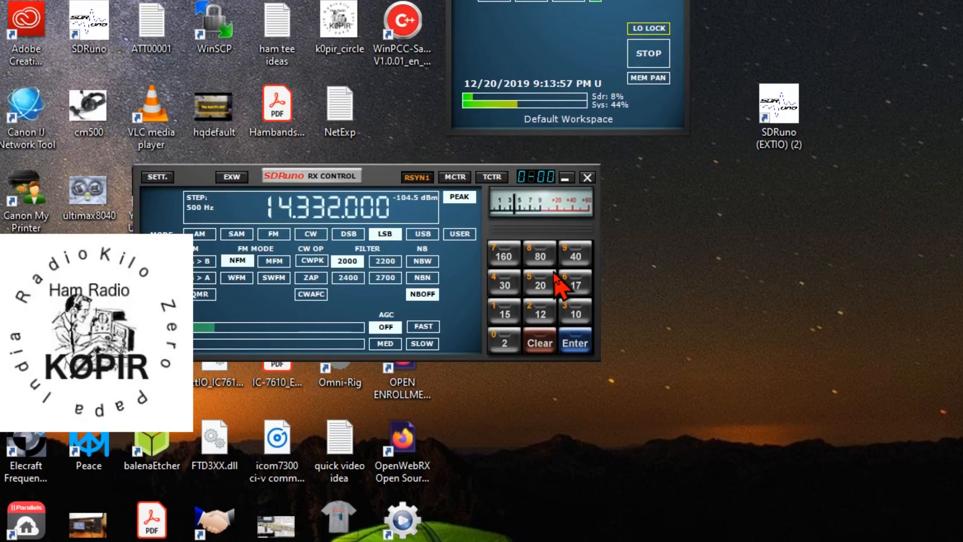
click(431, 236)
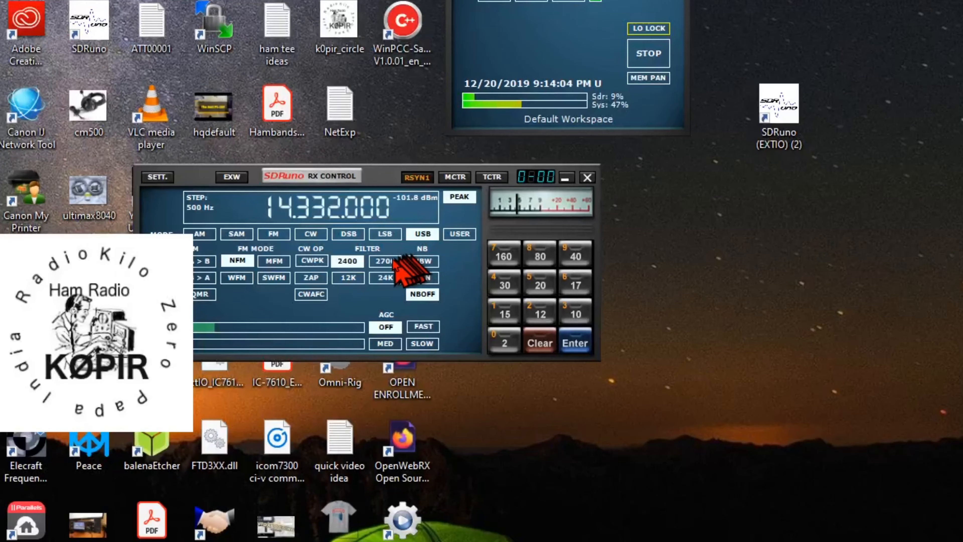
click(382, 261)
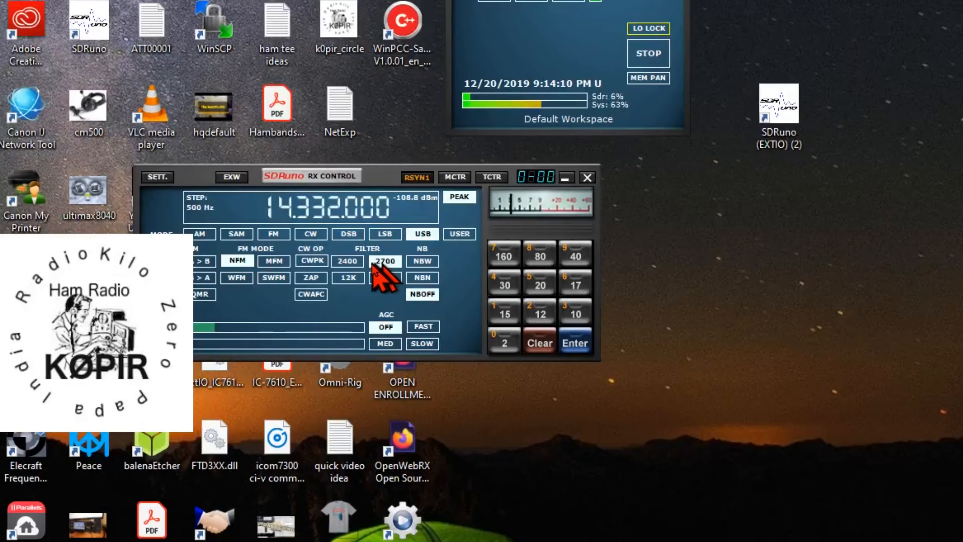
click(353, 263)
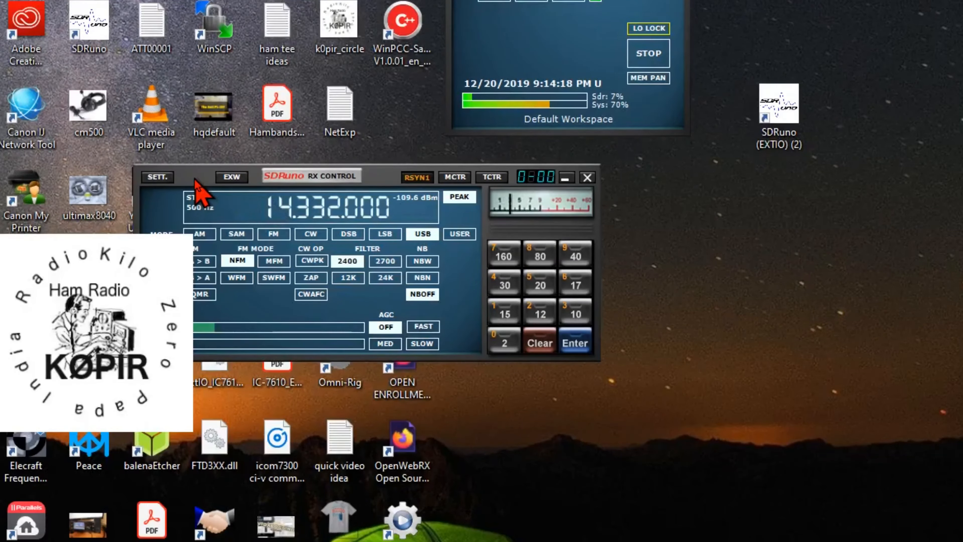
Step: Review the RX Settings for AGC, output device, CAT, OmniRig synchronisation and miscellaneous options, and close them
click(163, 177)
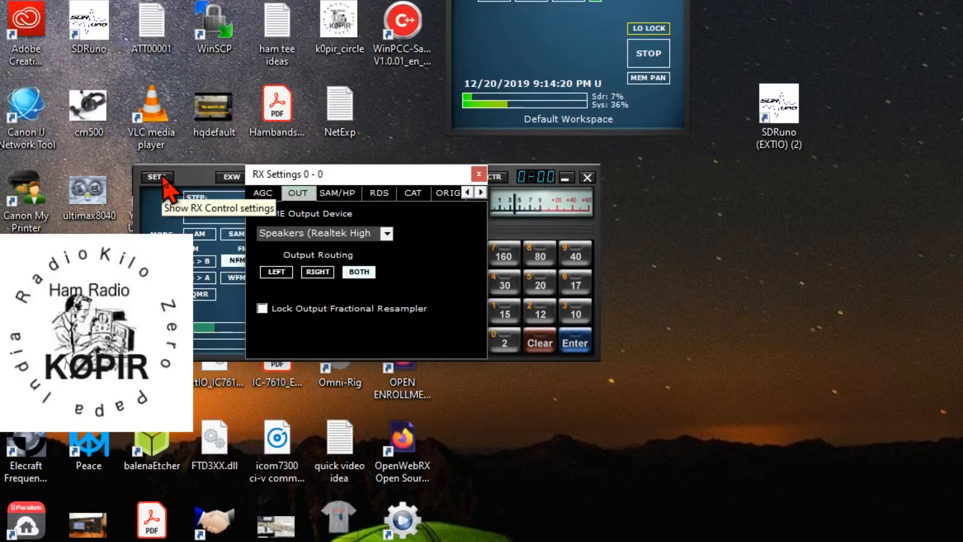
click(263, 192)
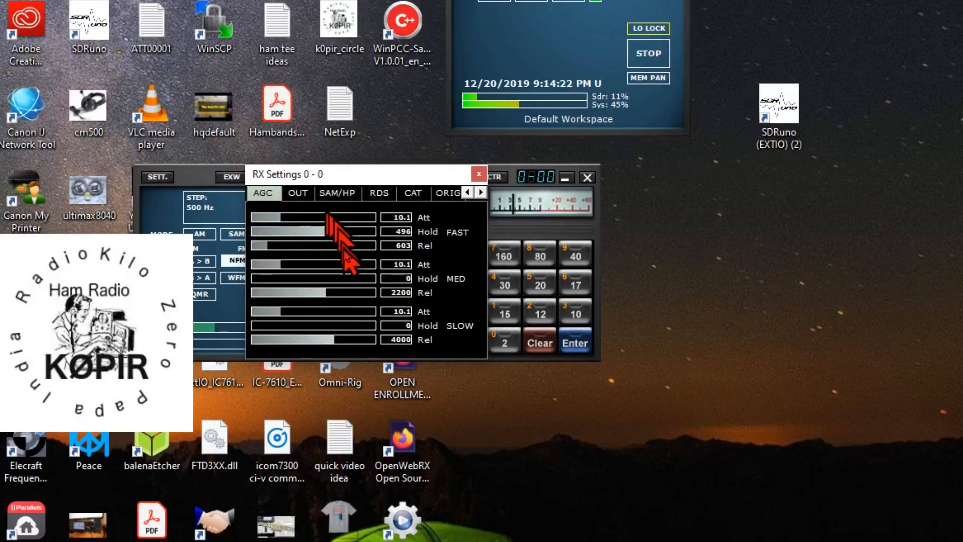
click(298, 194)
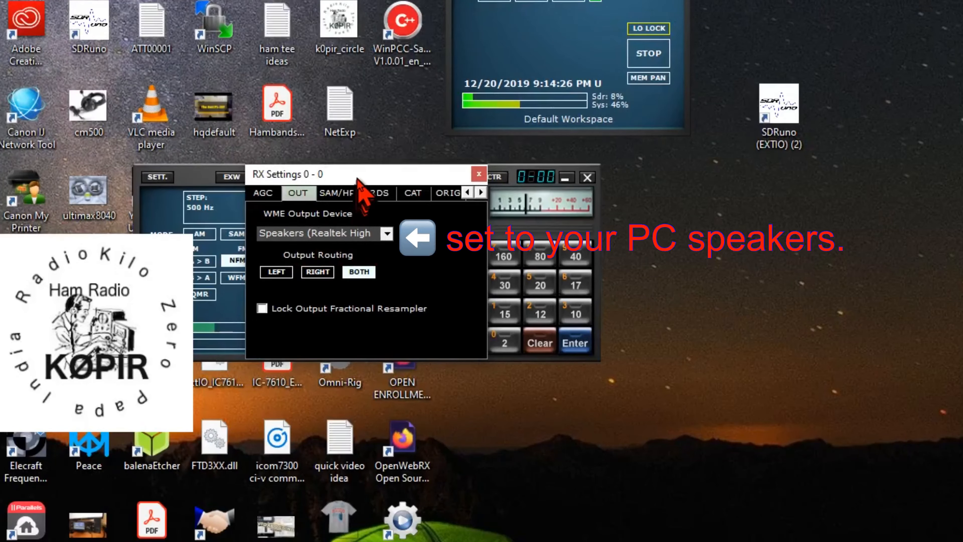
drag(357, 178, 417, 307)
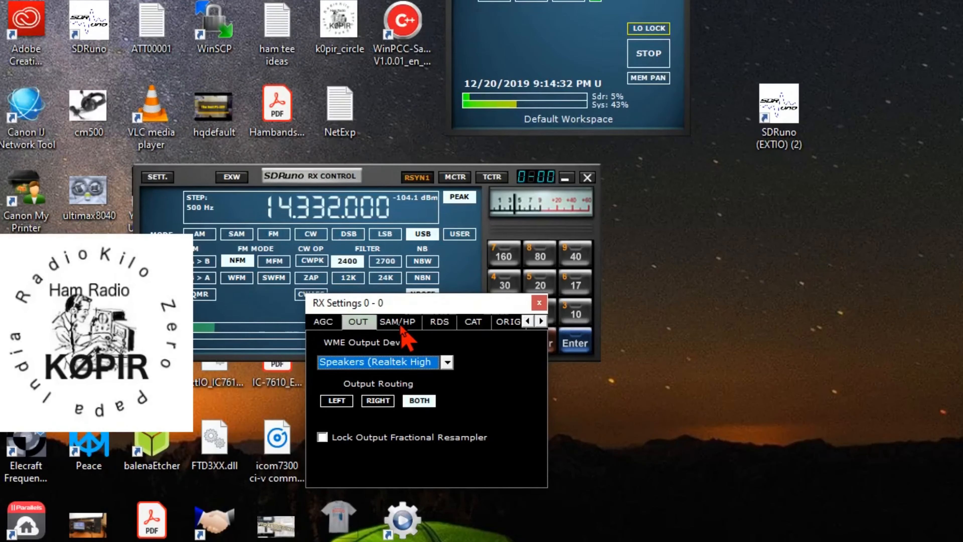
click(472, 322)
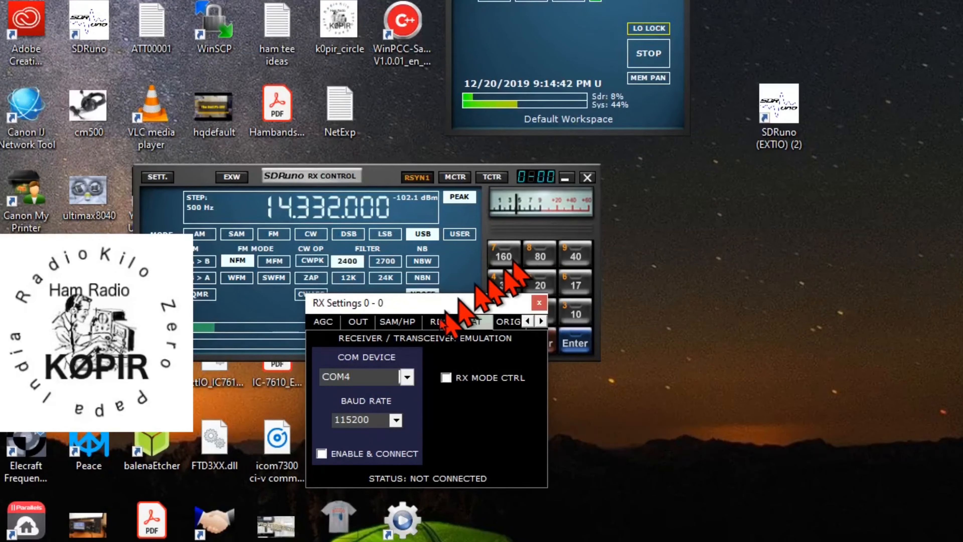
click(508, 322)
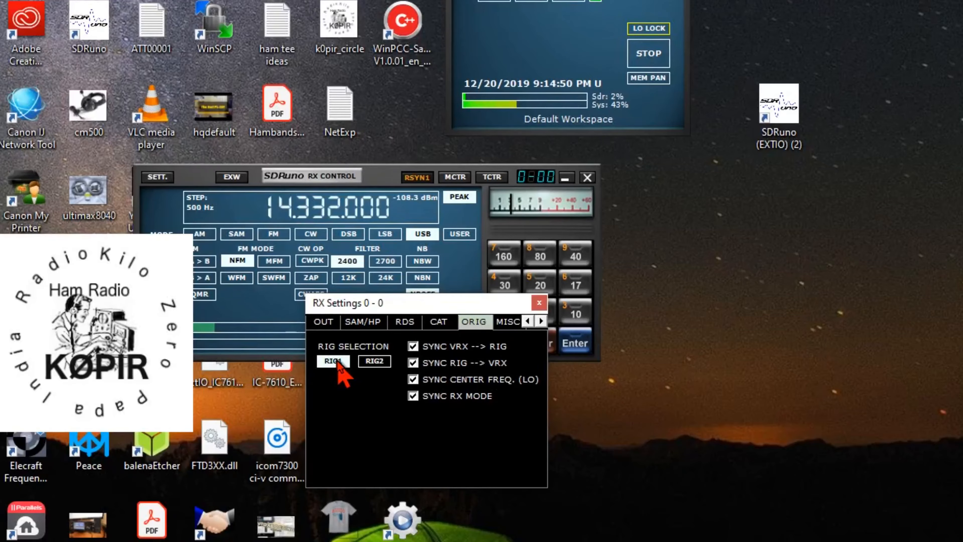
click(508, 322)
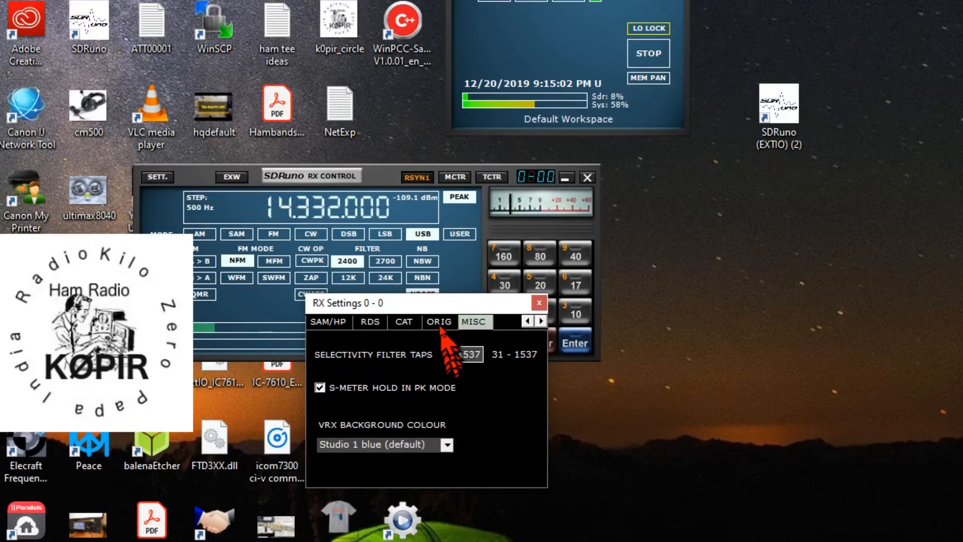
click(540, 304)
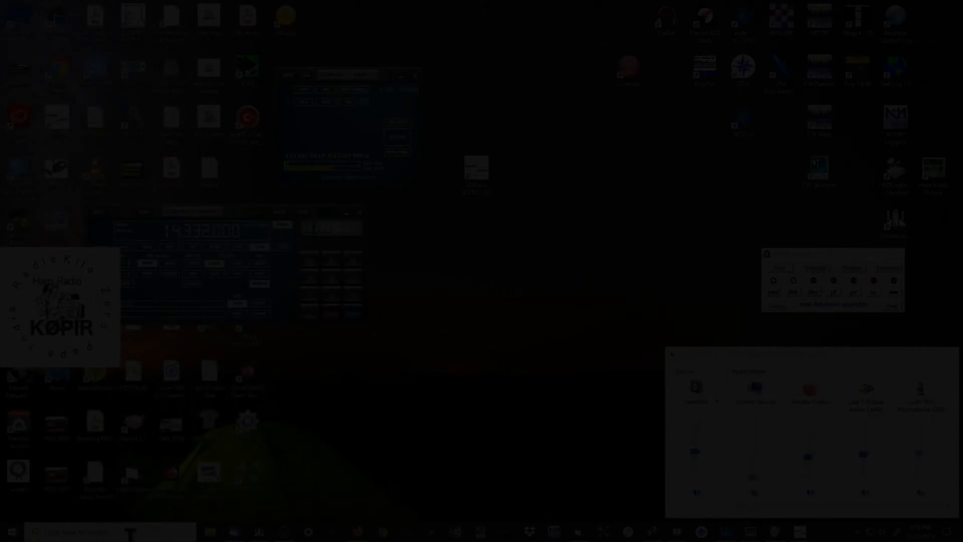
Step: Find and open Omni-Rig through the Windows search, and check its RIG 1 and RIG 2 settings
click(130, 532)
text(o)
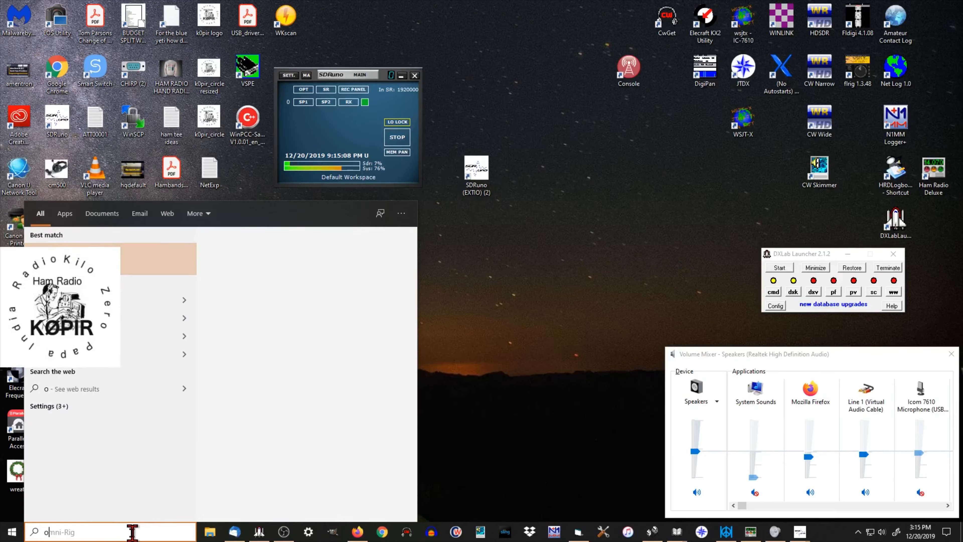
text(mnir)
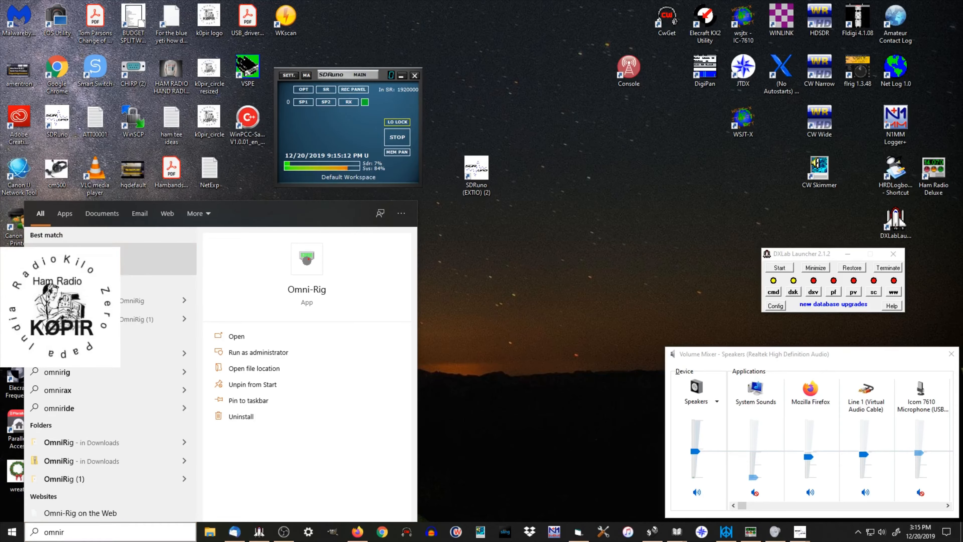
click(114, 259)
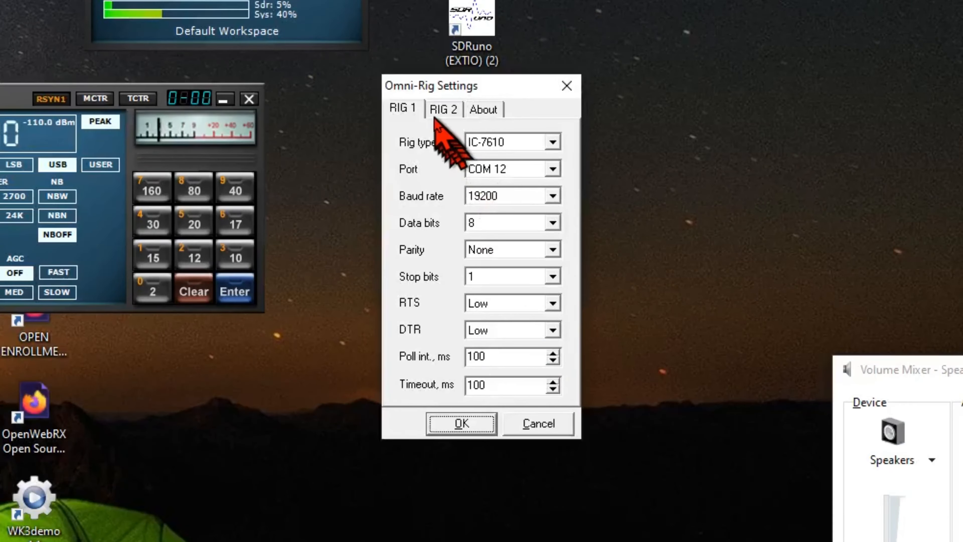
click(449, 109)
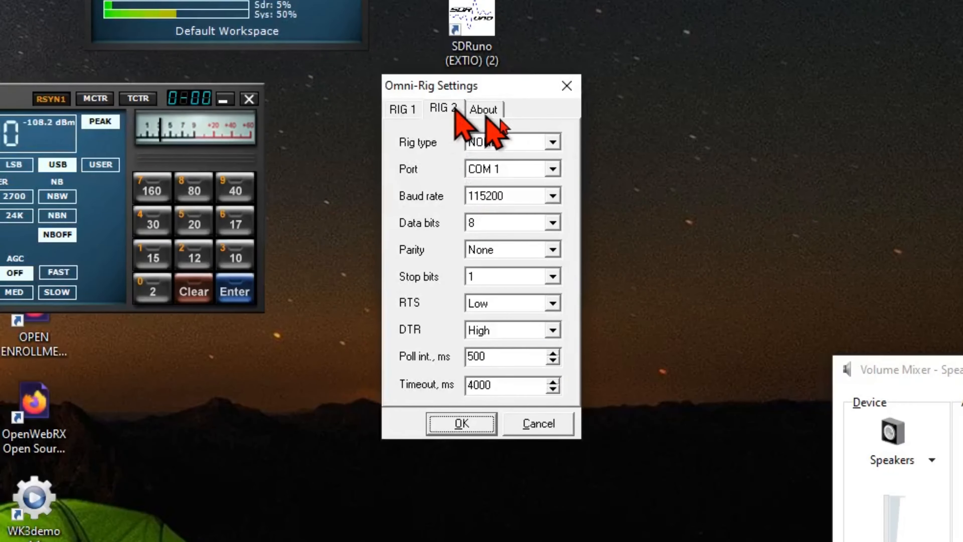
Step: Review the RIG 1 settings in Omni-Rig once more and leave the settings without saving changes
click(402, 110)
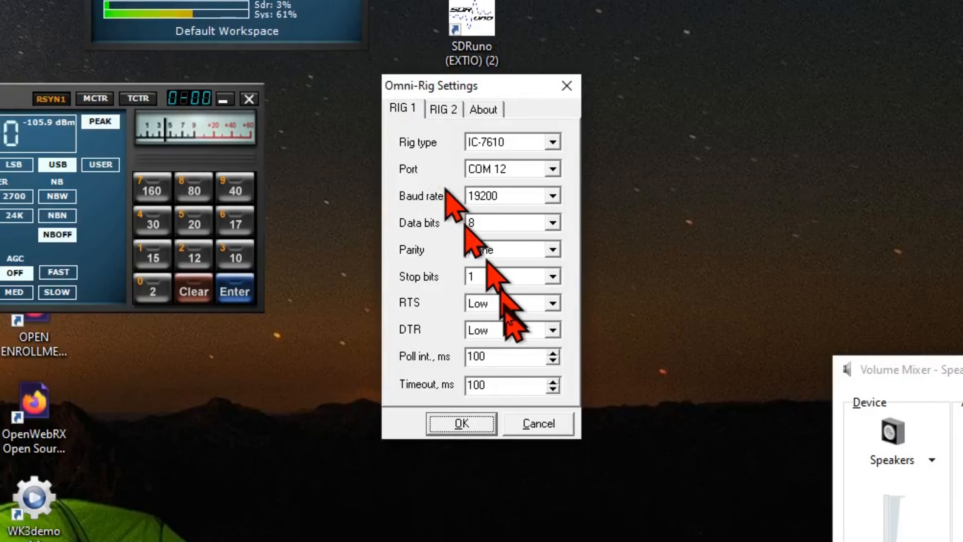
click(541, 423)
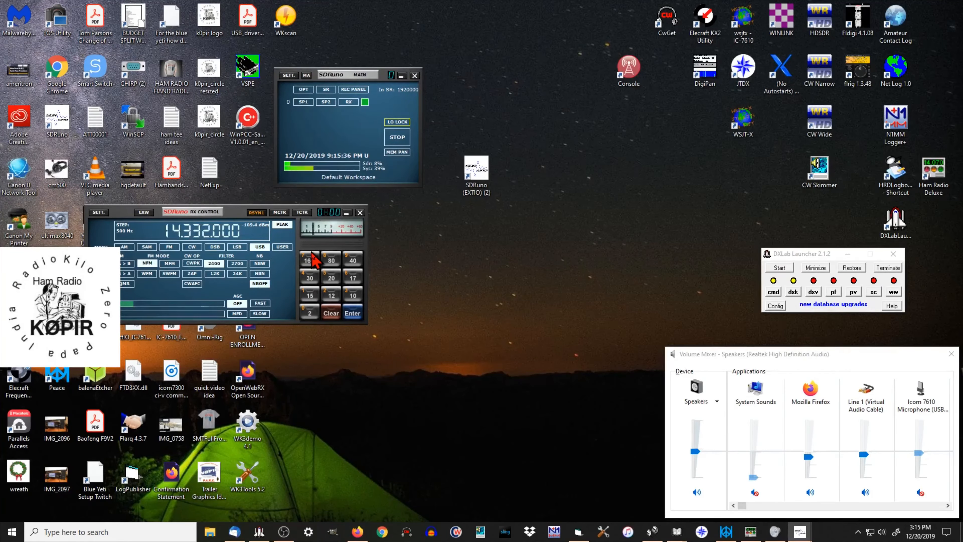
Step: Show the VRX Aux Spectrum window, place it to the right of the SDRuno main window, and zoom it to a 24 kHz span
click(325, 102)
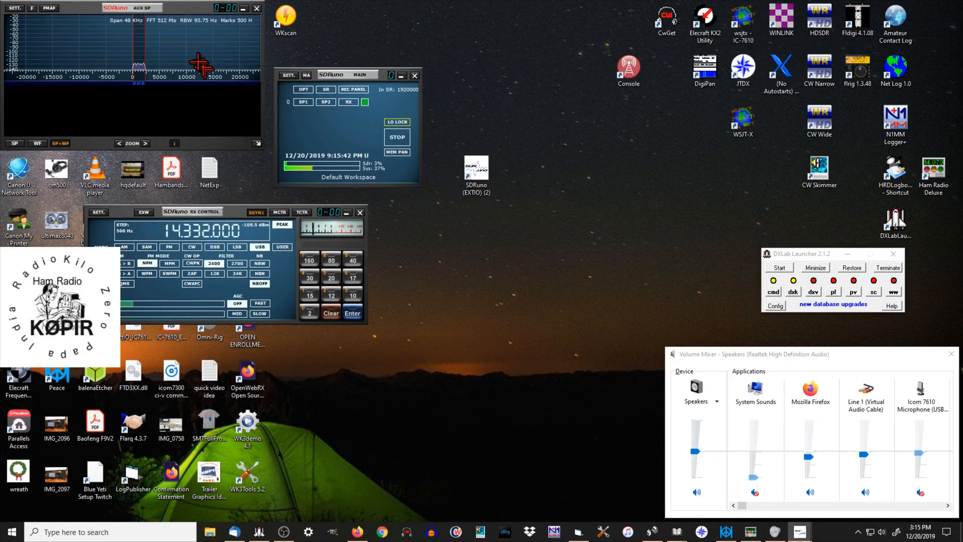
drag(187, 8, 683, 150)
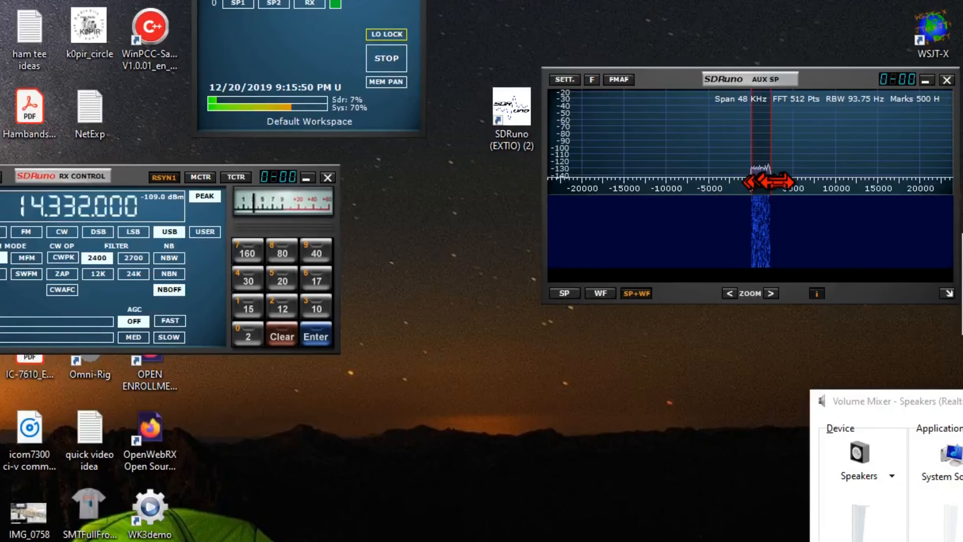
click(772, 293)
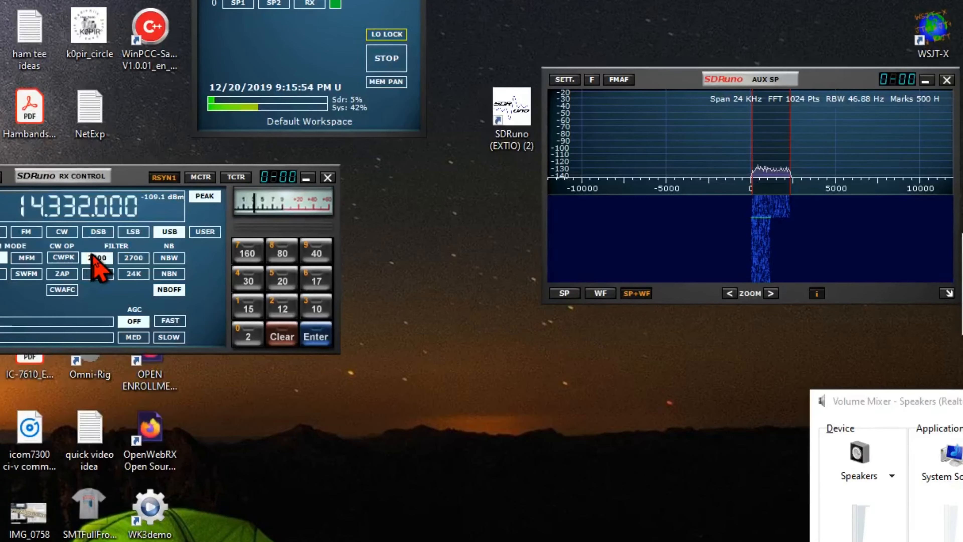
Step: Try the 2700 filter, return to 2400, and try widening the passband at its upper edge in the Aux spectrum
click(133, 259)
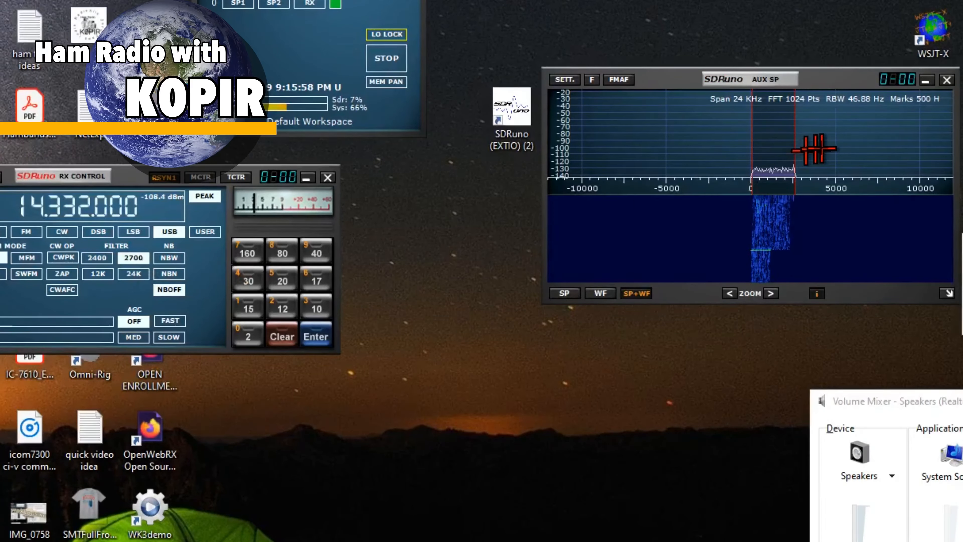
click(100, 259)
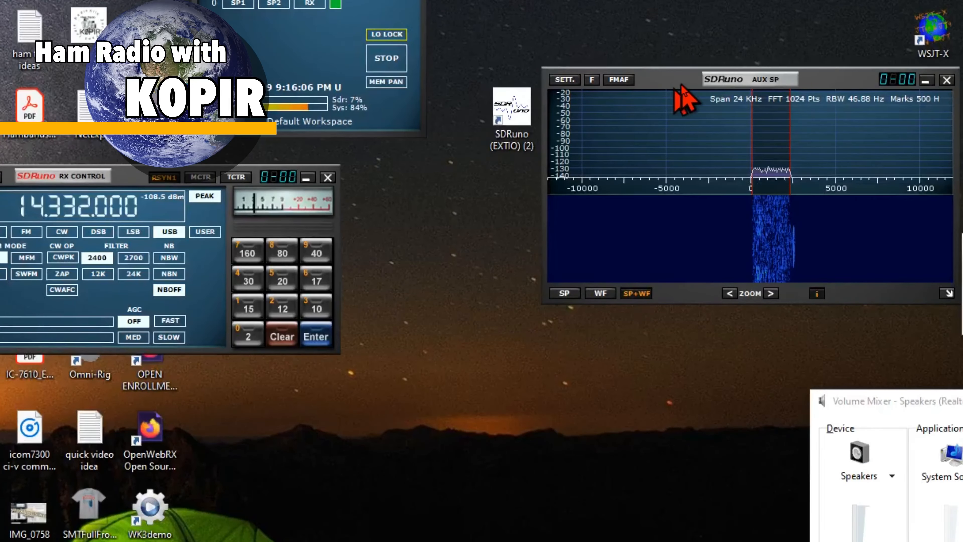
drag(686, 106, 681, 55)
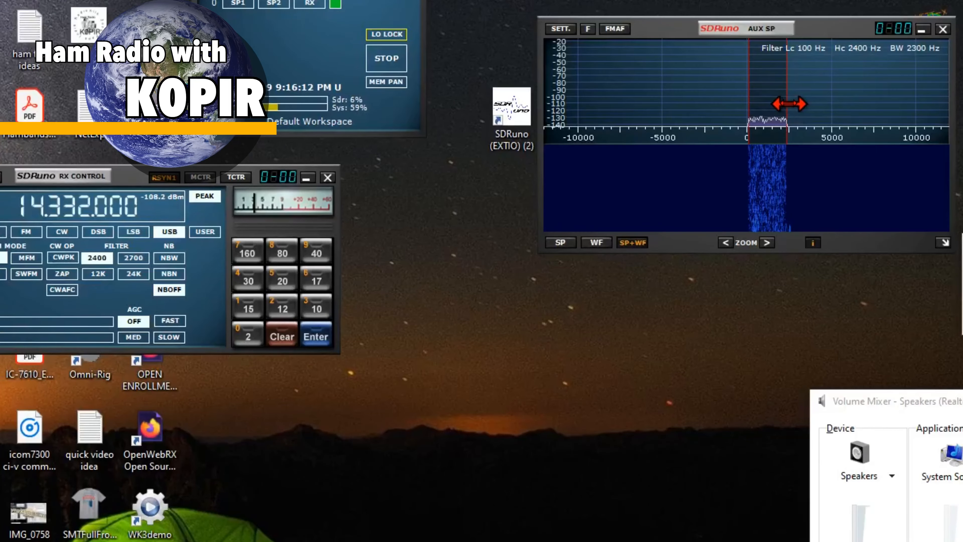
mouse_move(792, 104)
mouse_down()
mouse_move(820, 104)
mouse_move(791, 104)
mouse_up()
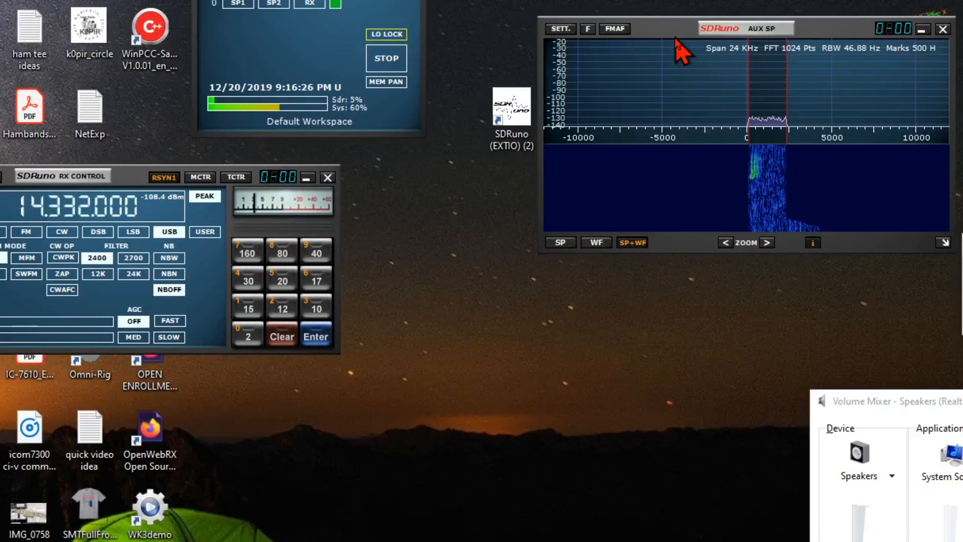
Step: Lower the Aux spectrum and RX Control windows, and place the main window directly above RX Control
drag(675, 36, 668, 176)
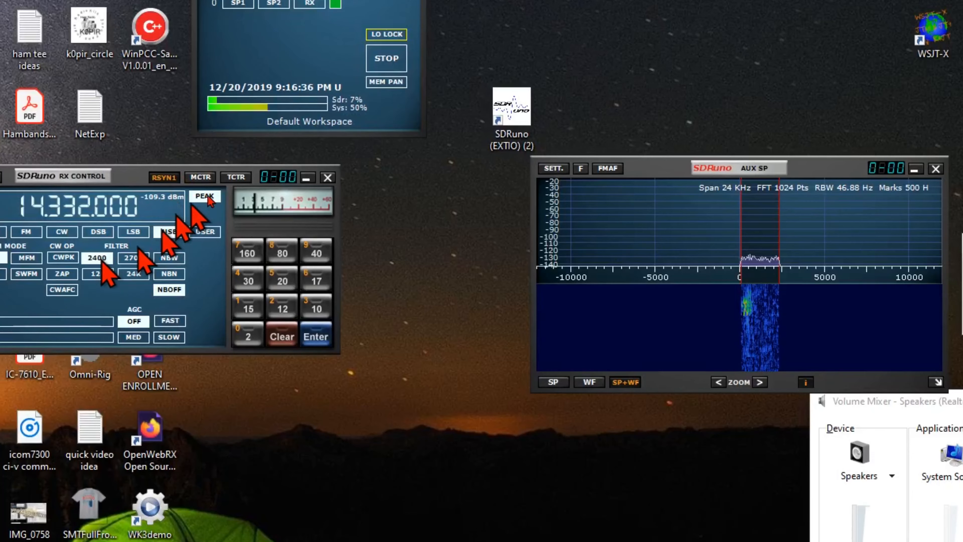
drag(139, 175, 142, 207)
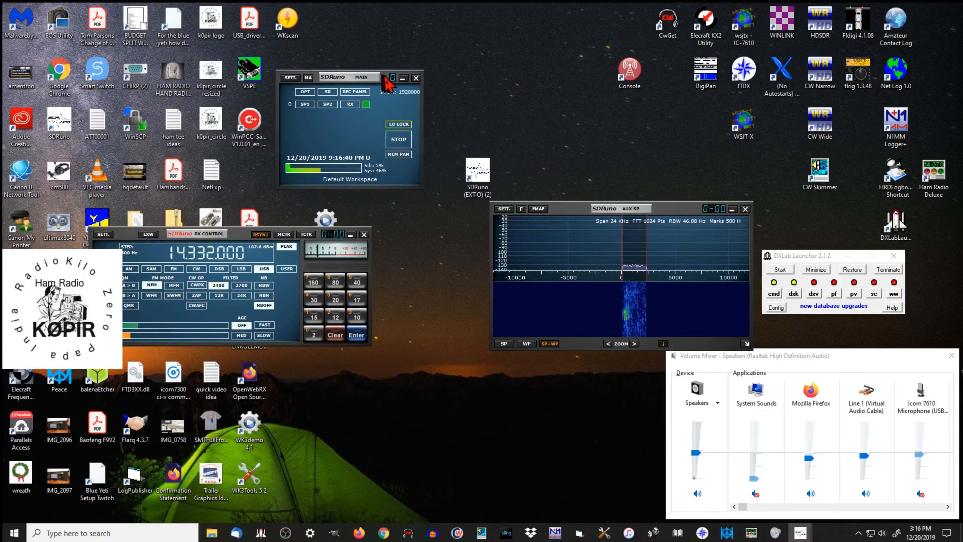
drag(384, 78, 204, 111)
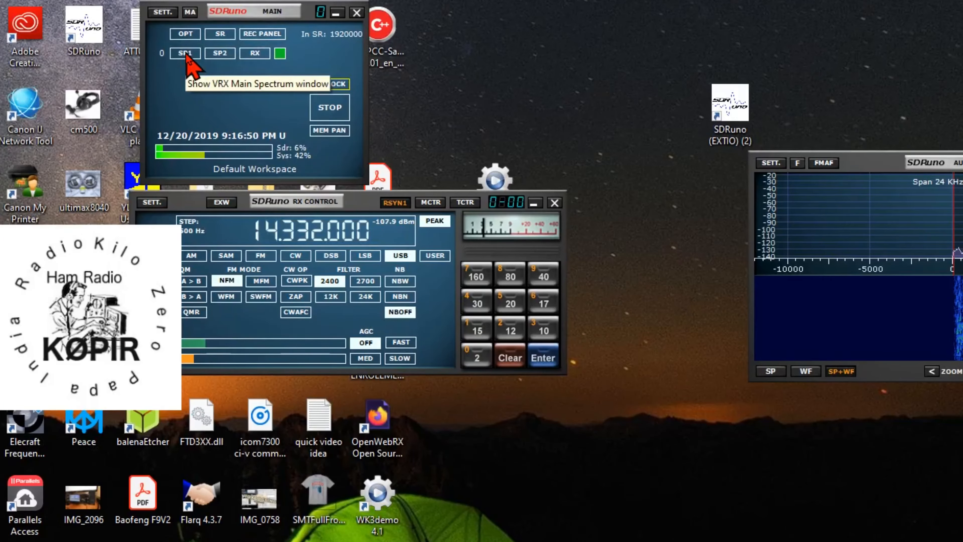
Step: Show the VRX Main Spectrum window, place it beside the main window with reduced height, and position the Aux spectrum just below it
click(185, 53)
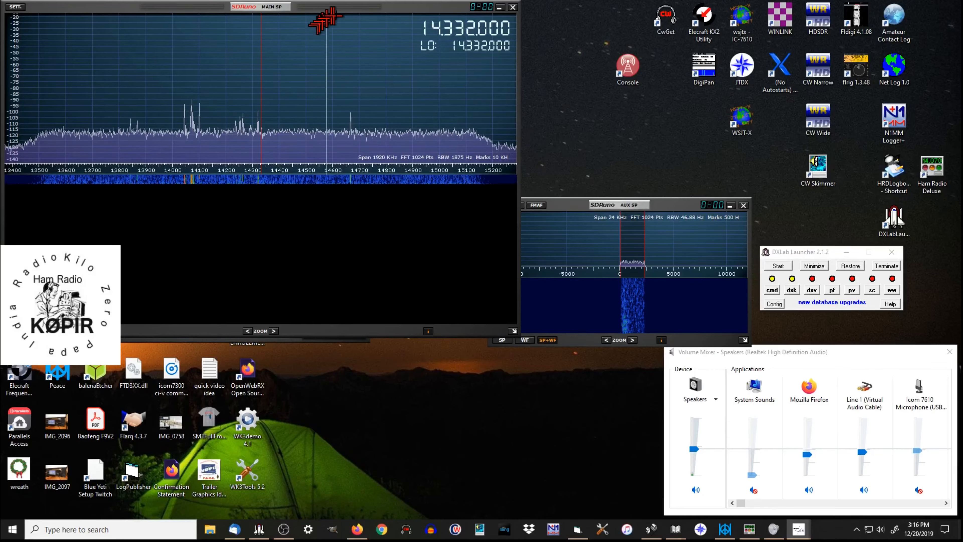
drag(393, 8, 768, 10)
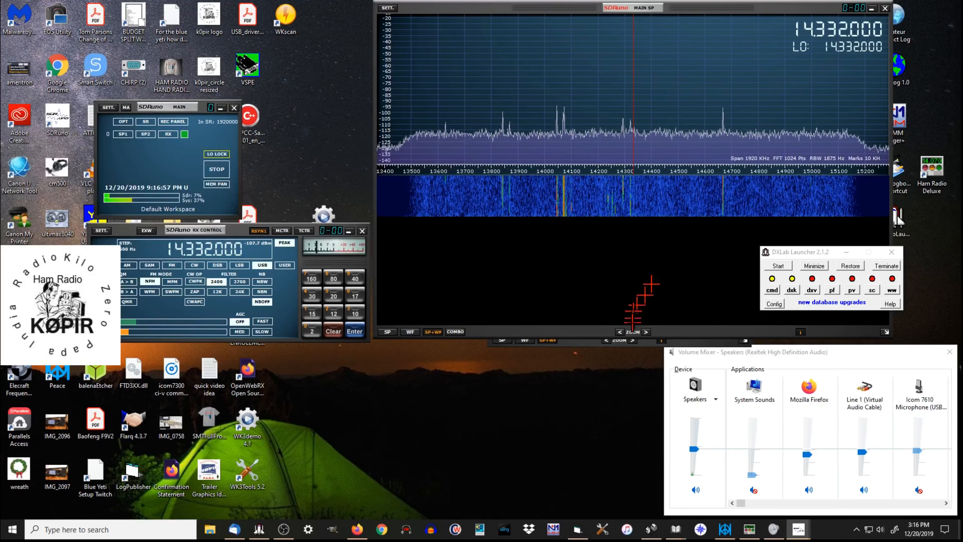
drag(608, 333, 594, 201)
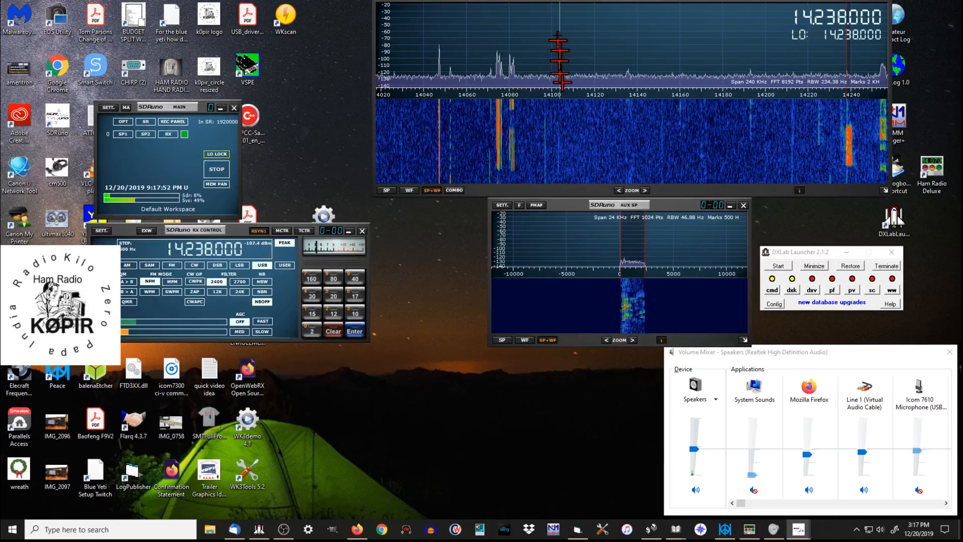
drag(558, 2, 559, 10)
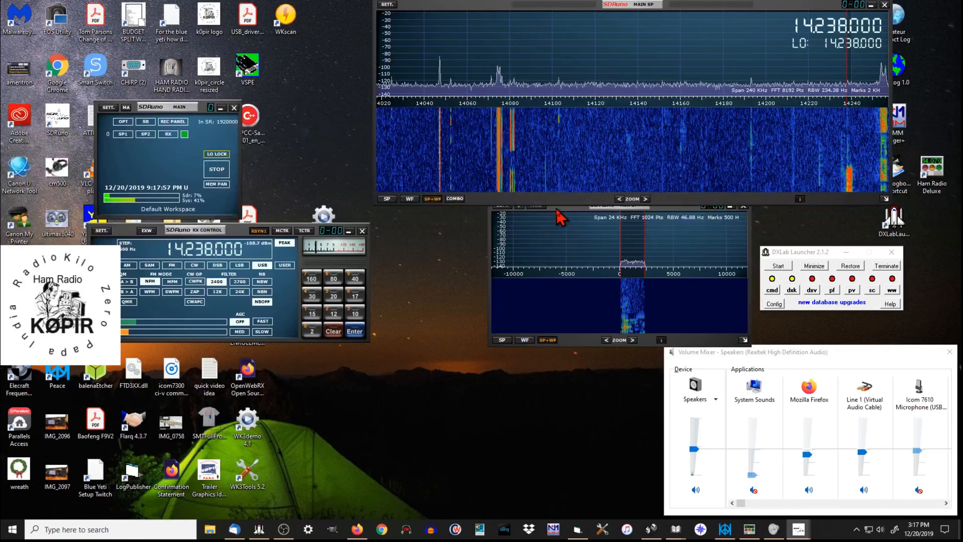
drag(557, 209, 554, 220)
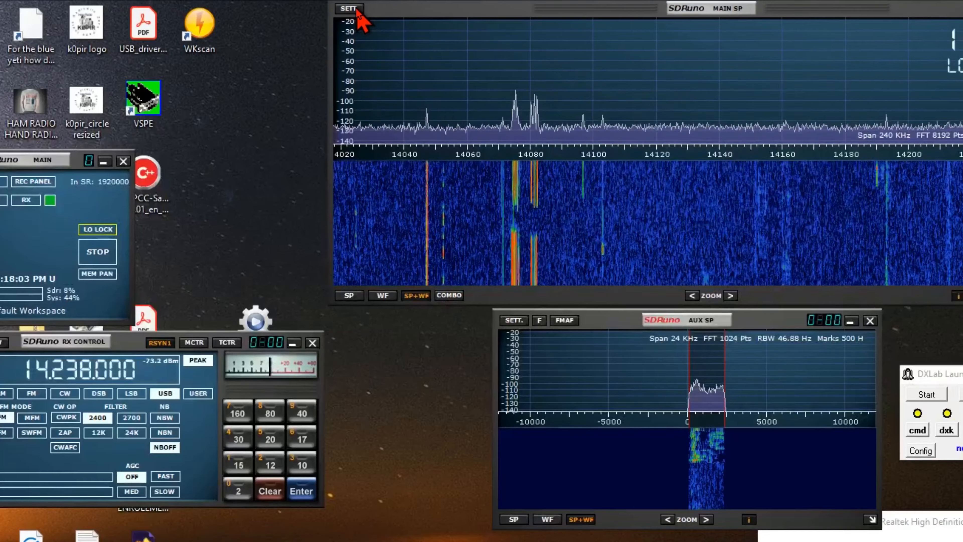
Step: Review the Main Spectrum Settings for the waterfall and spectrum display, and close them
click(349, 8)
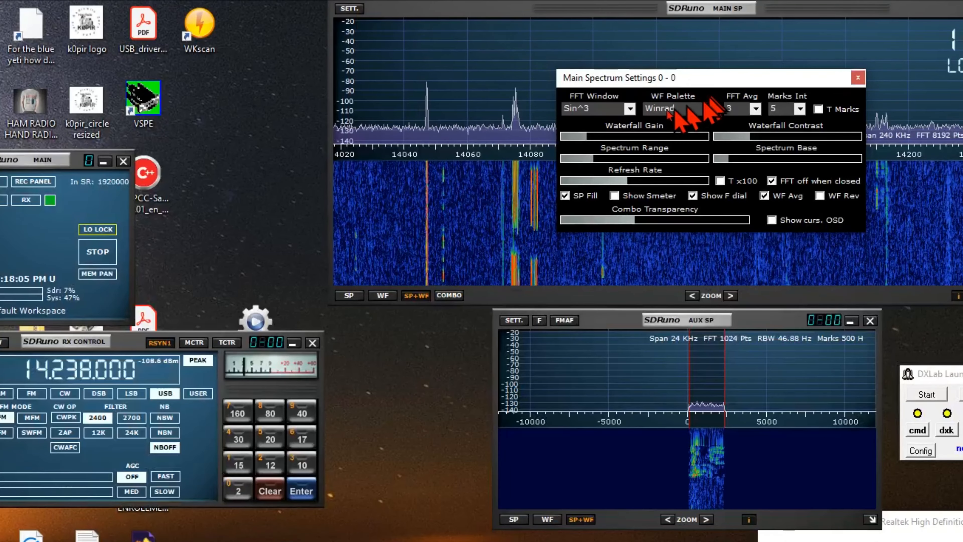
click(858, 77)
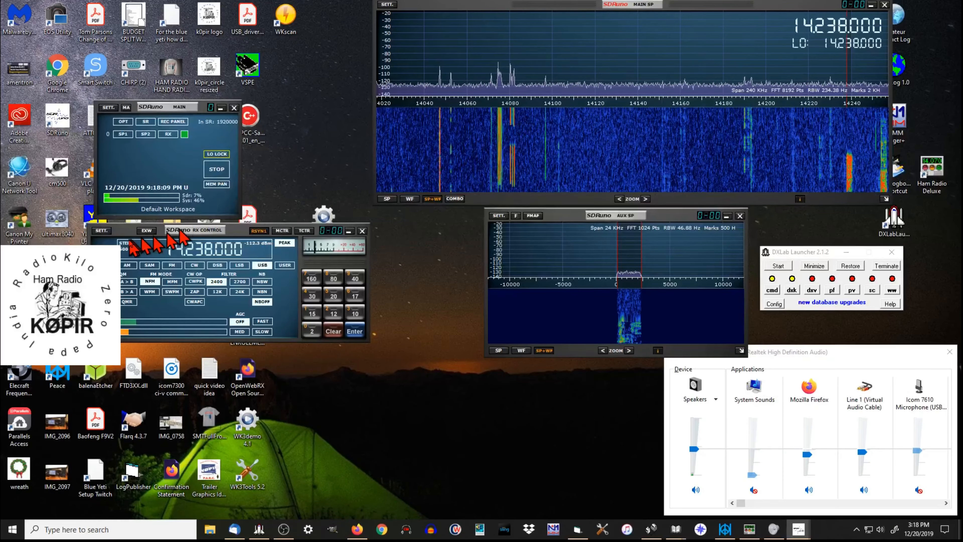
Step: Try Green and Amber as VRX background colour in the RX Settings, choose Dark amber, and close the settings
click(103, 231)
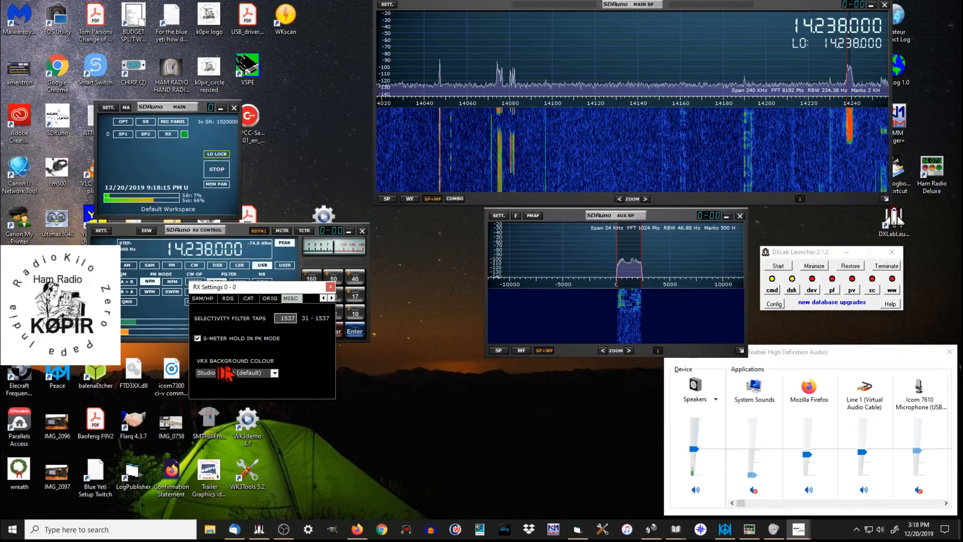
click(275, 372)
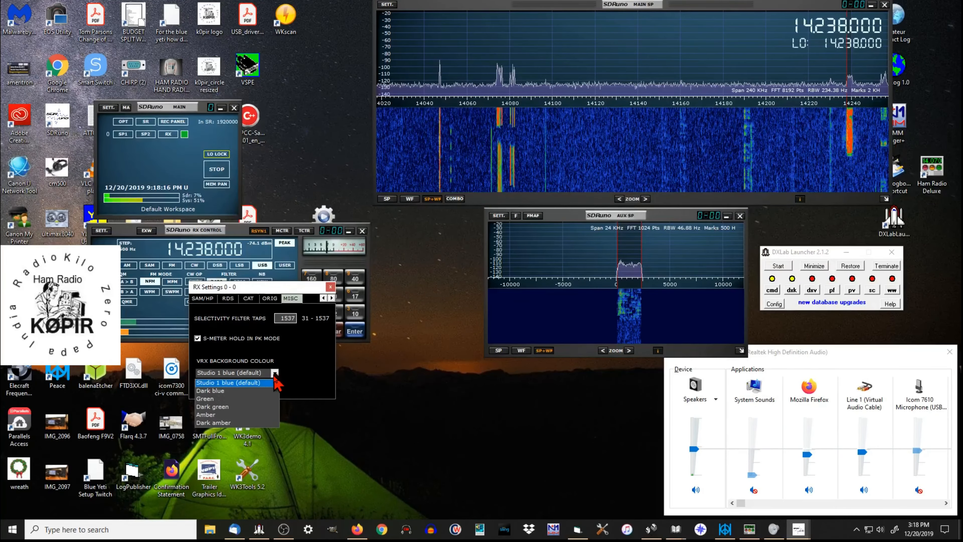
click(261, 399)
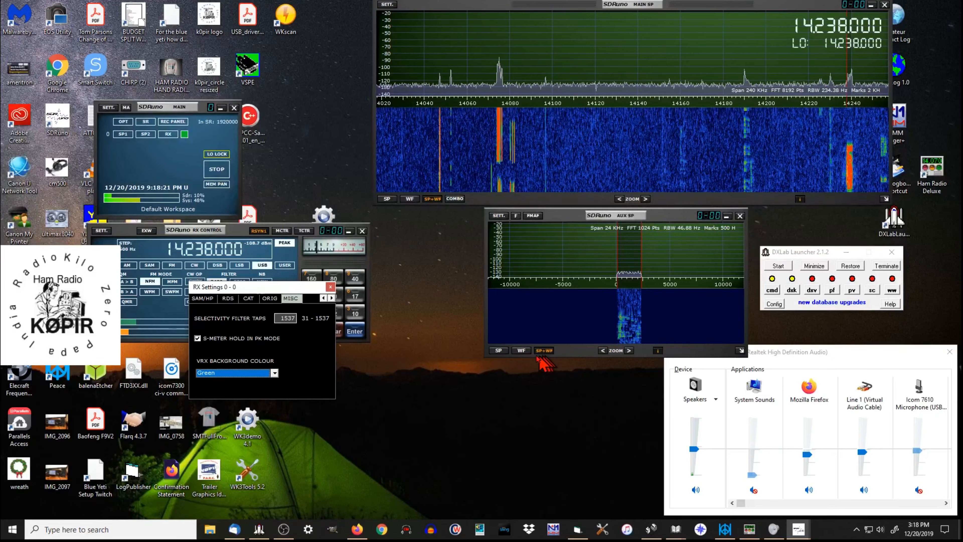
click(275, 373)
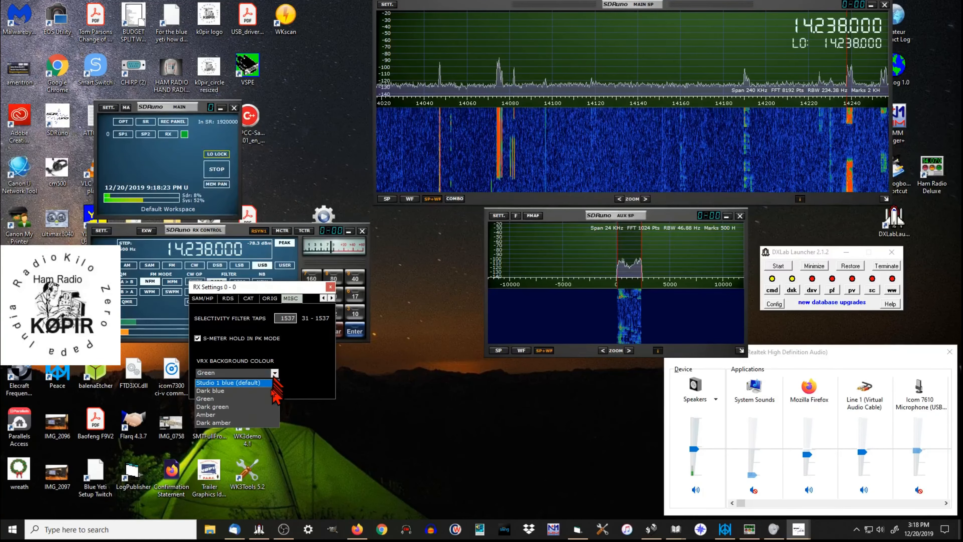
click(265, 415)
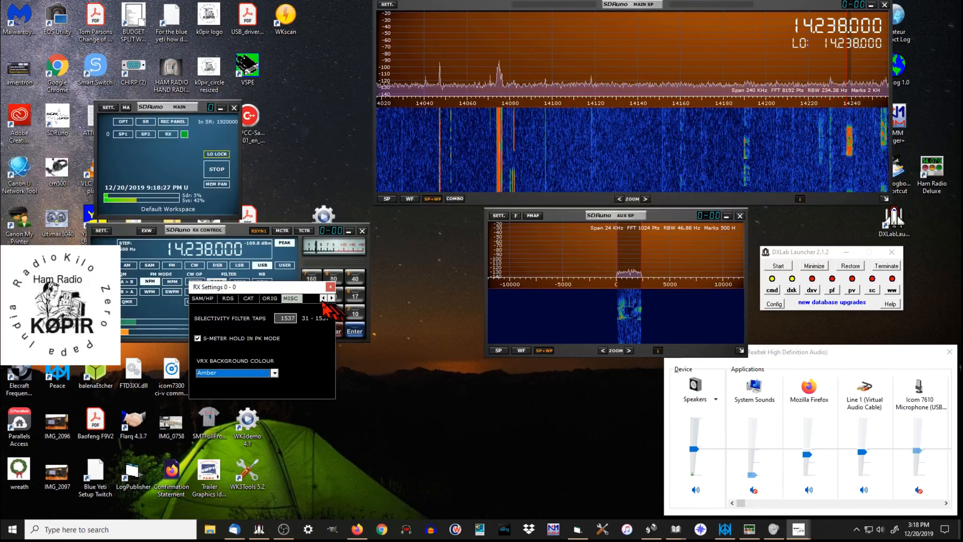
click(274, 373)
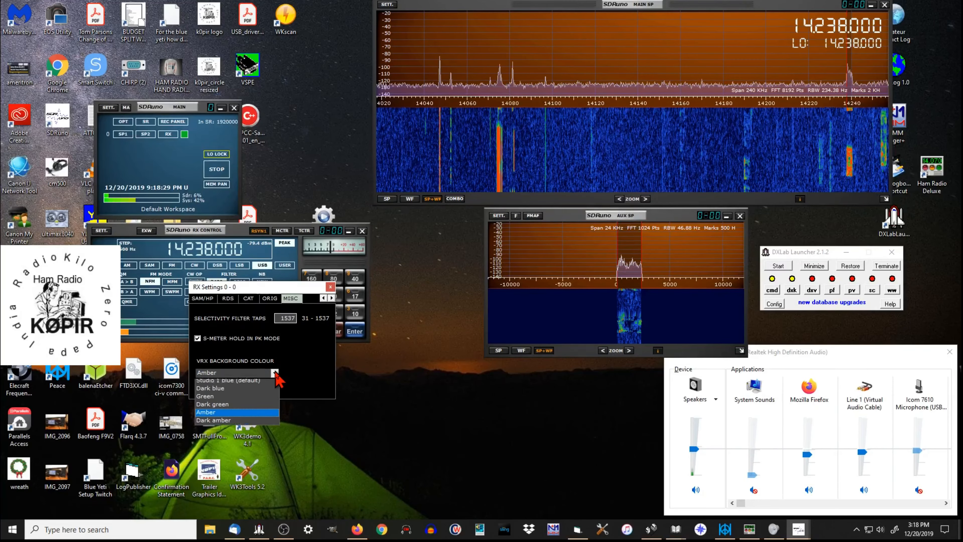
click(257, 422)
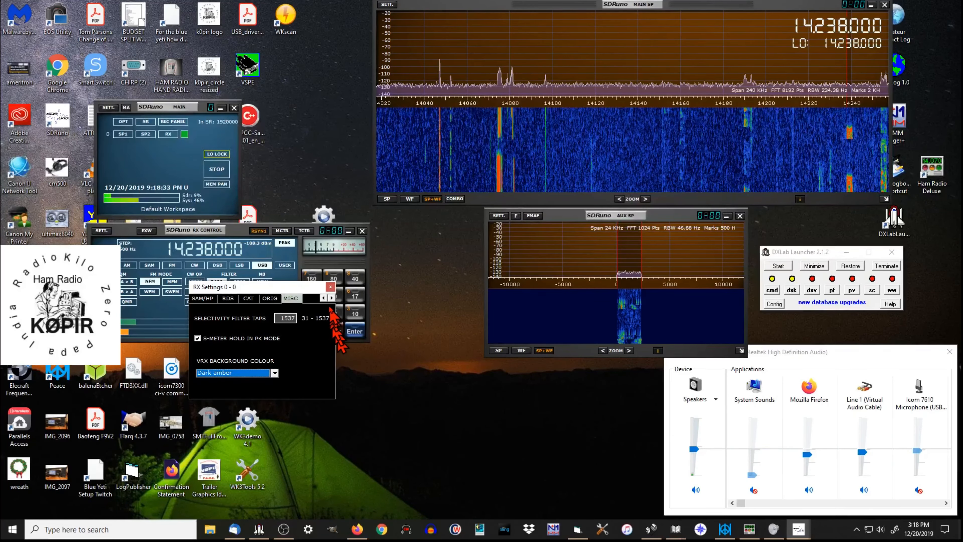
click(331, 287)
Step: Shift RX Control beside the Aux spectrum, show the RX EX Control window, and place it below RX Control
drag(131, 232, 244, 240)
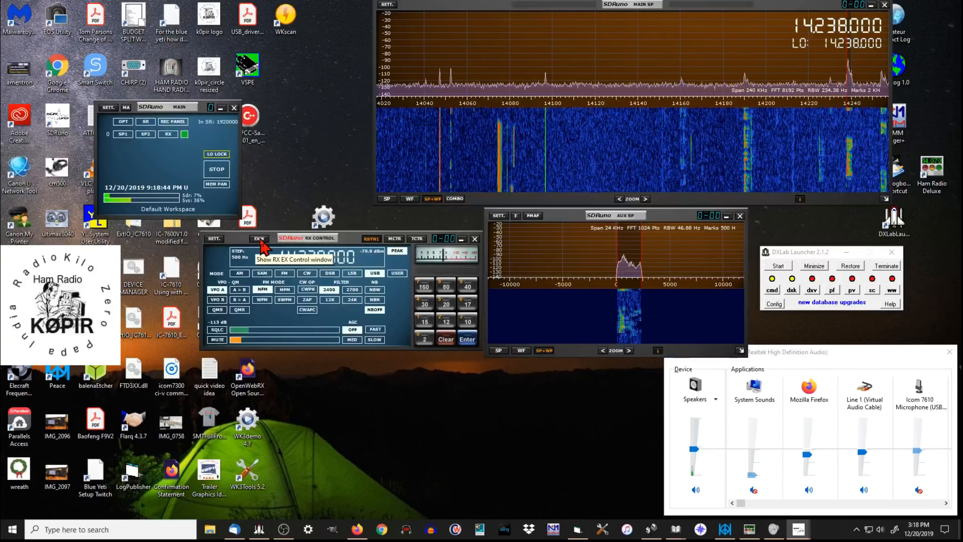
click(235, 206)
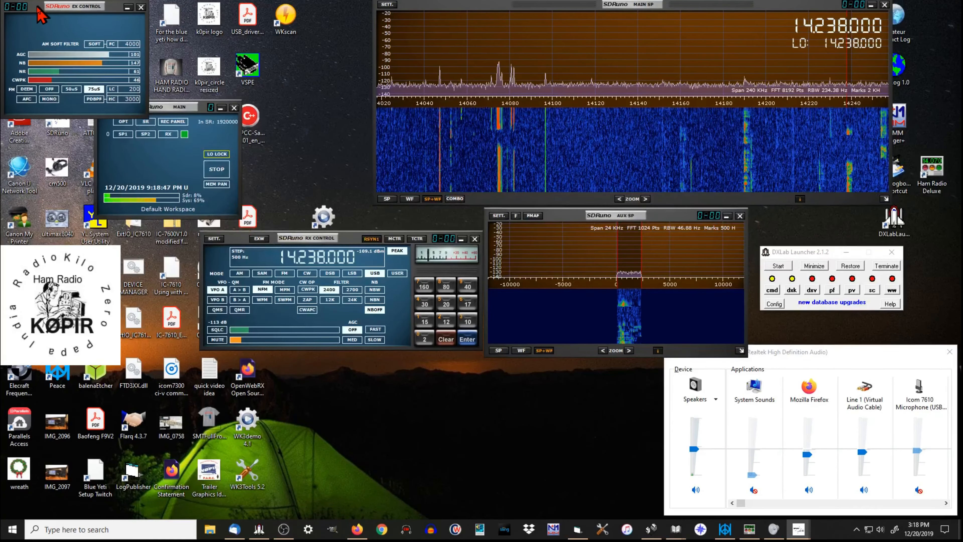
drag(38, 8, 368, 364)
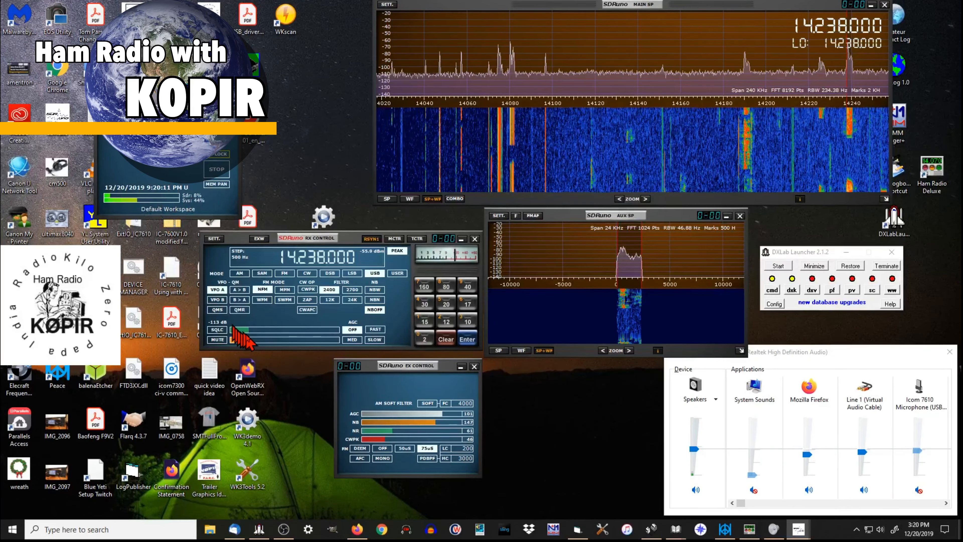
Step: Try a higher receiver volume in RX Control and lower it back
click(253, 340)
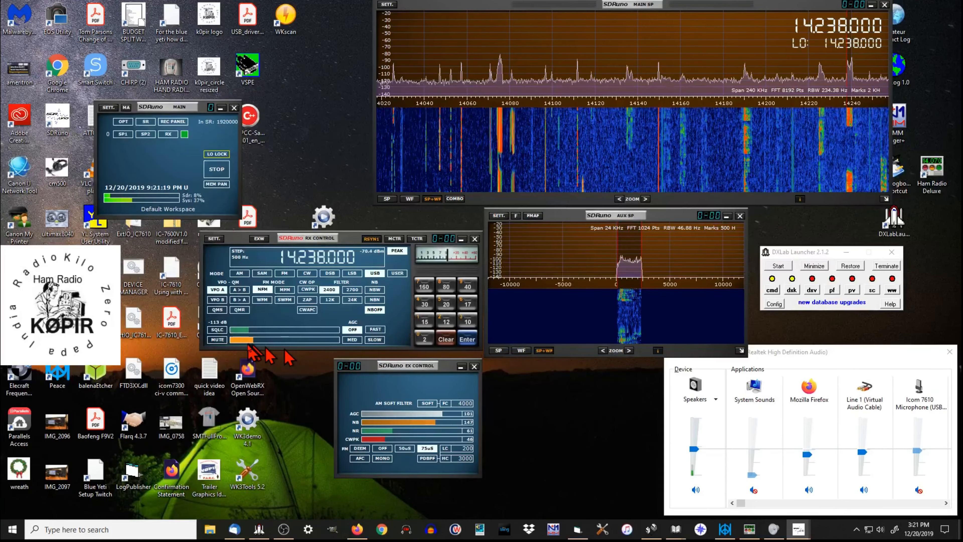
click(240, 340)
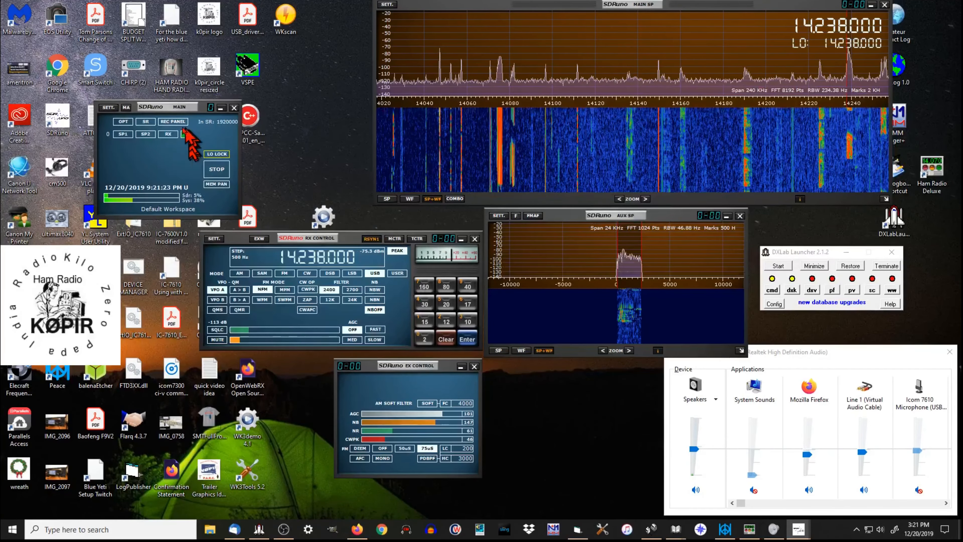
Step: Rearrange the SDRuno main window and RX Control into a stack near the desktop's upper-left corner
drag(174, 110, 114, 17)
drag(352, 240, 178, 143)
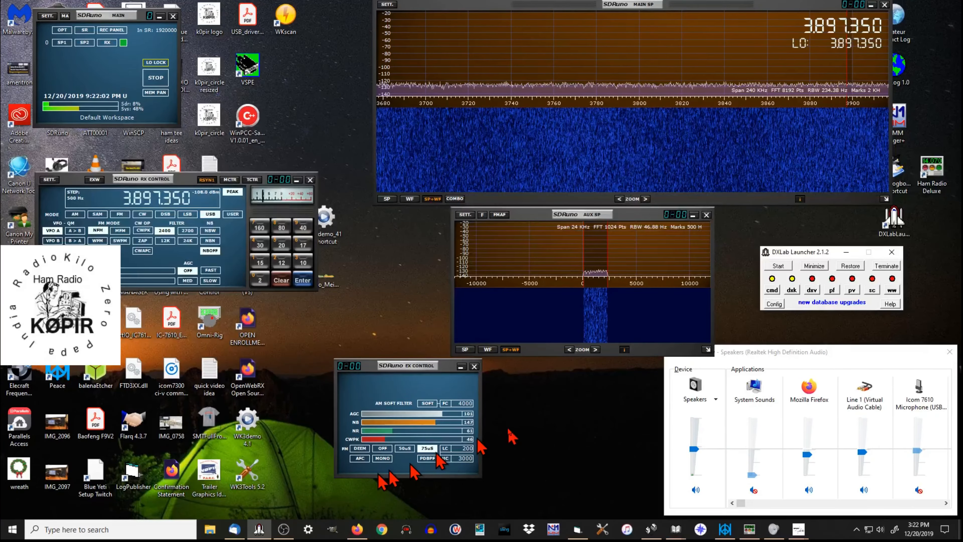
Step: Start Commander from the DXLab Launcher, reposition its window, and recall HF Nets memory 2 at 3,972.50 LSB
click(773, 290)
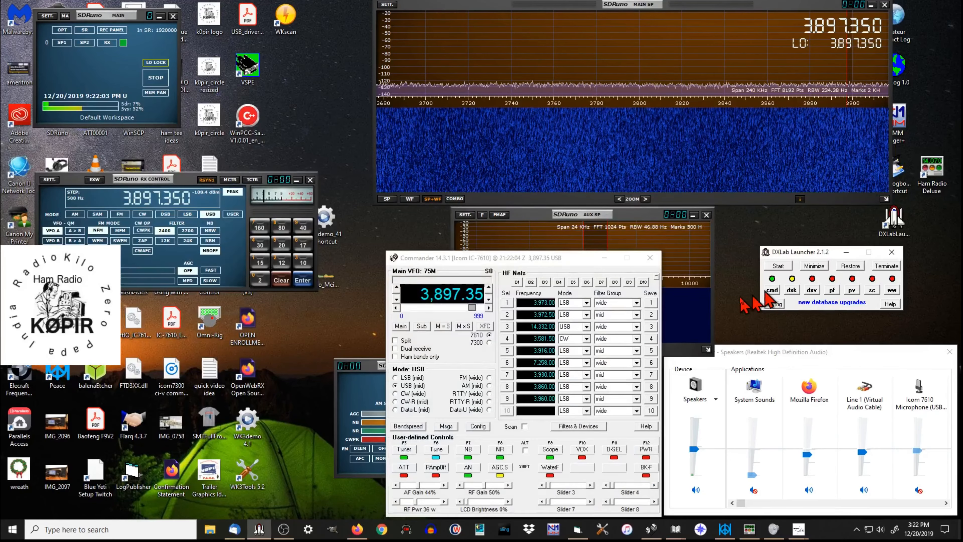
drag(523, 262, 458, 247)
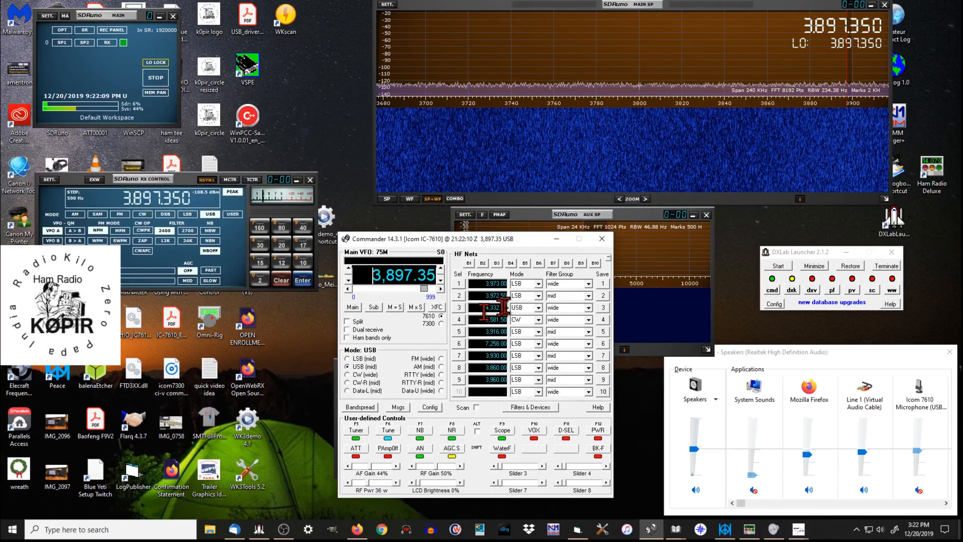
click(459, 296)
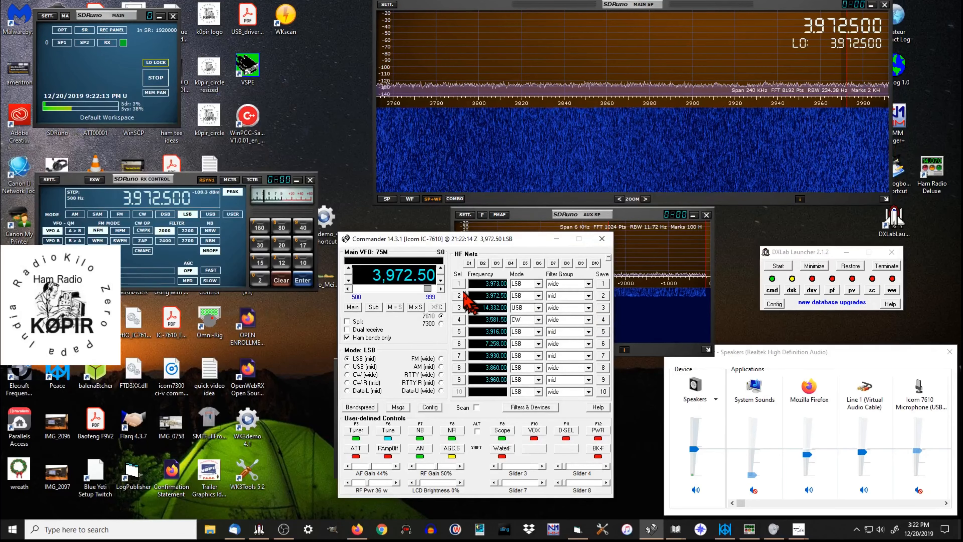
Step: Recall HF Nets memory 3 at 14,332.00 USB in Commander and minimize its window
click(458, 308)
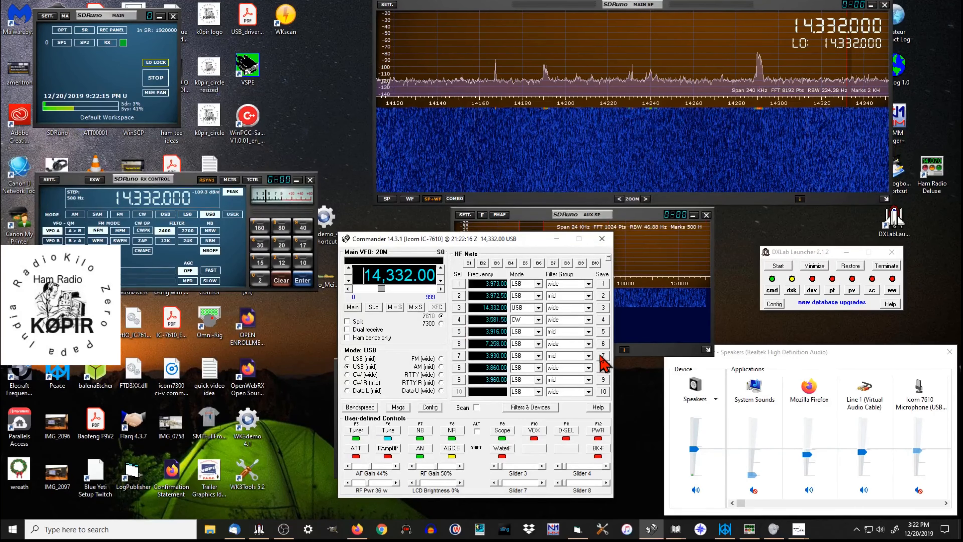
click(556, 238)
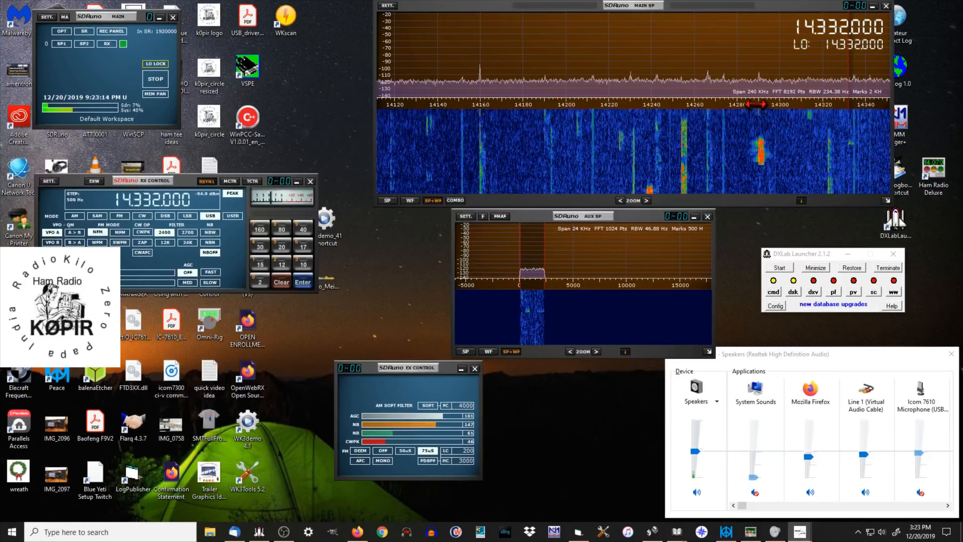
Step: Tune the receiver on the Main spectrum to the signal near 14.240 MHz, settling on 14.238.000
click(649, 96)
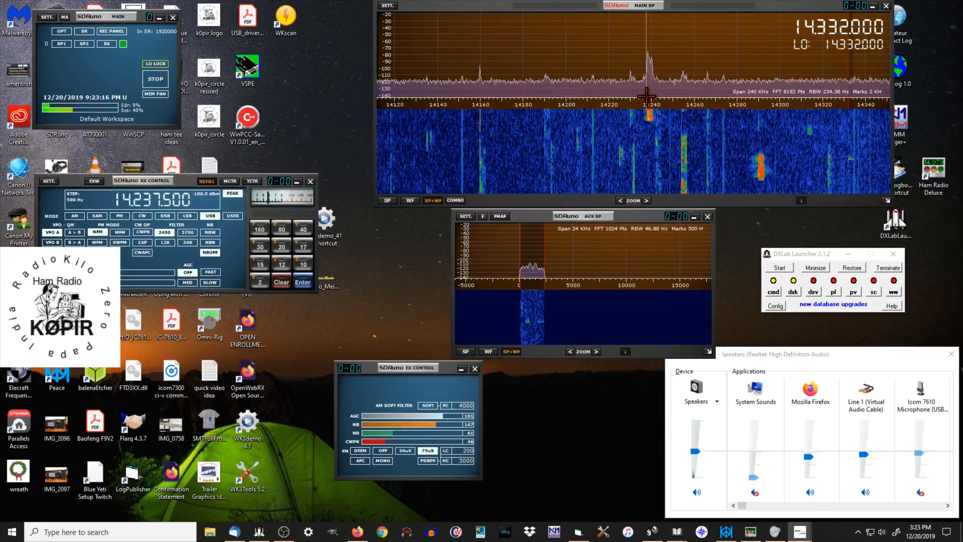
scroll(647, 96, up, 1)
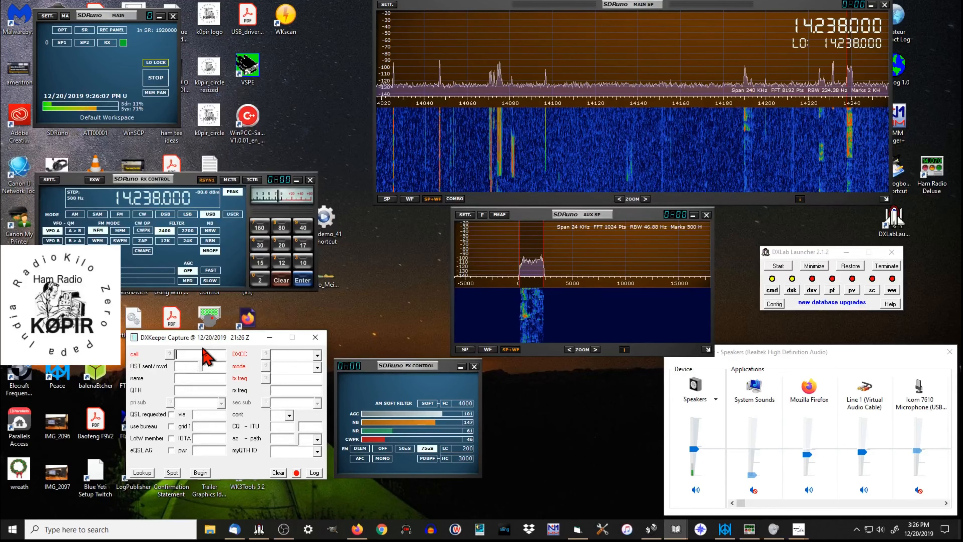
Step: Enter the call W2M in DXKeeper Capture and look up the station's details
text(W2)
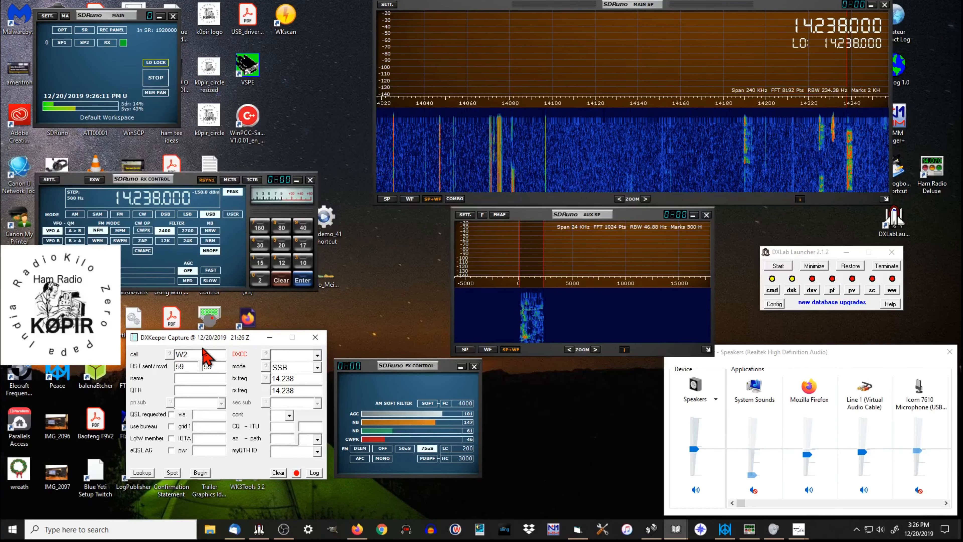
text(M)
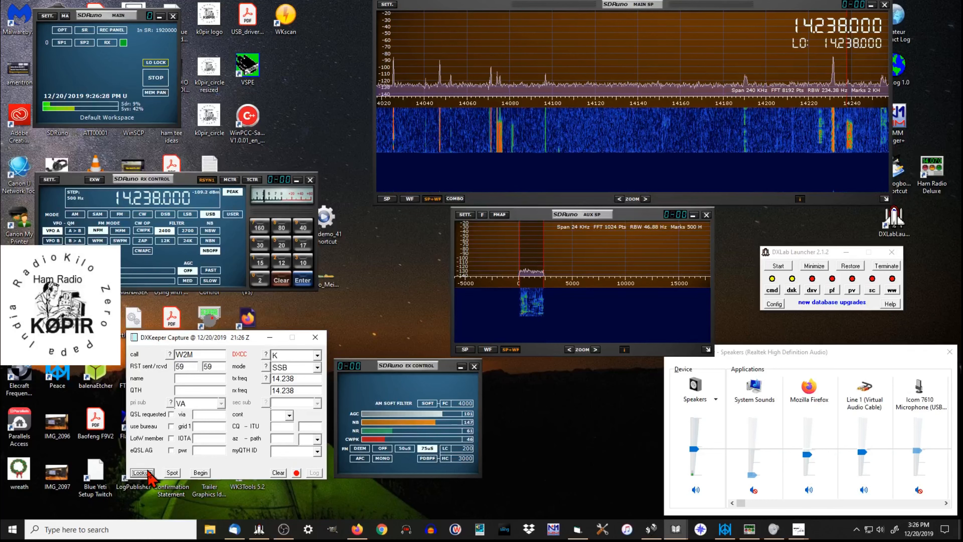
click(148, 473)
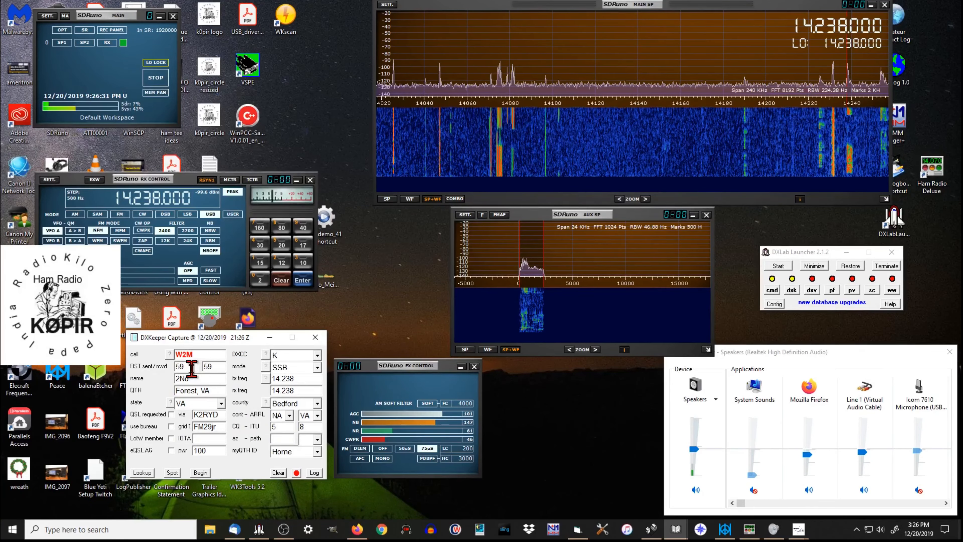
Step: Set the sent RST report to 57 and log the W2M contact
double_click(178, 366)
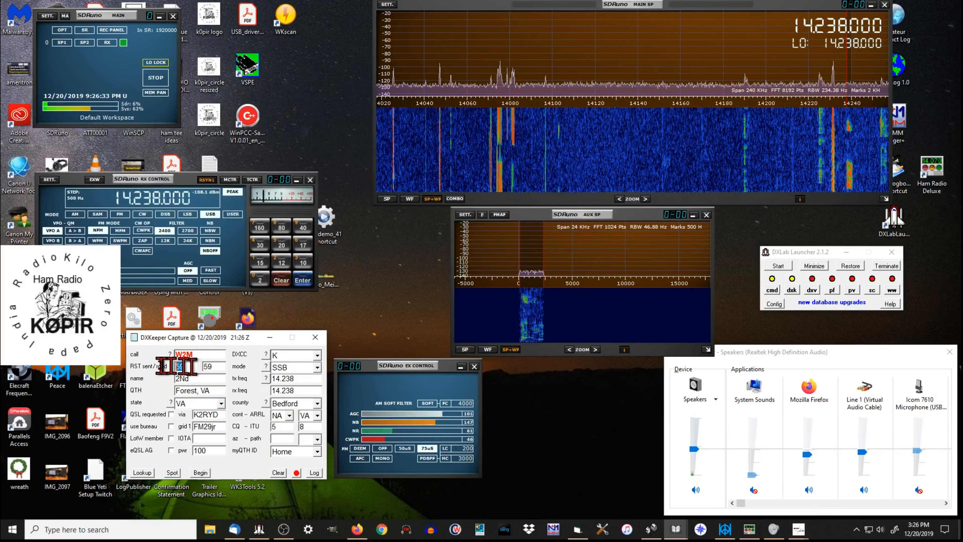
text(57)
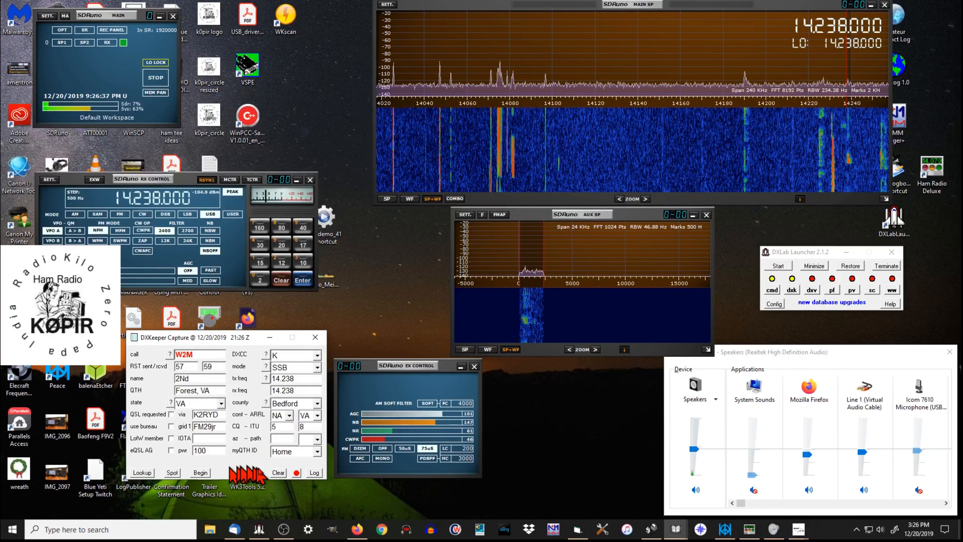
click(314, 473)
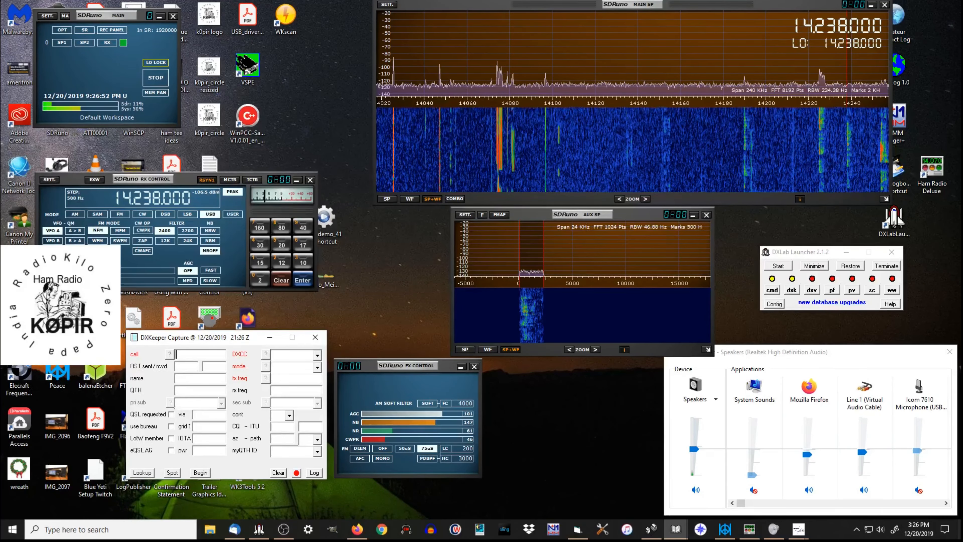
Step: Move the RX Control window slightly lower and further right, just above the DXKeeper Capture window
click(53, 270)
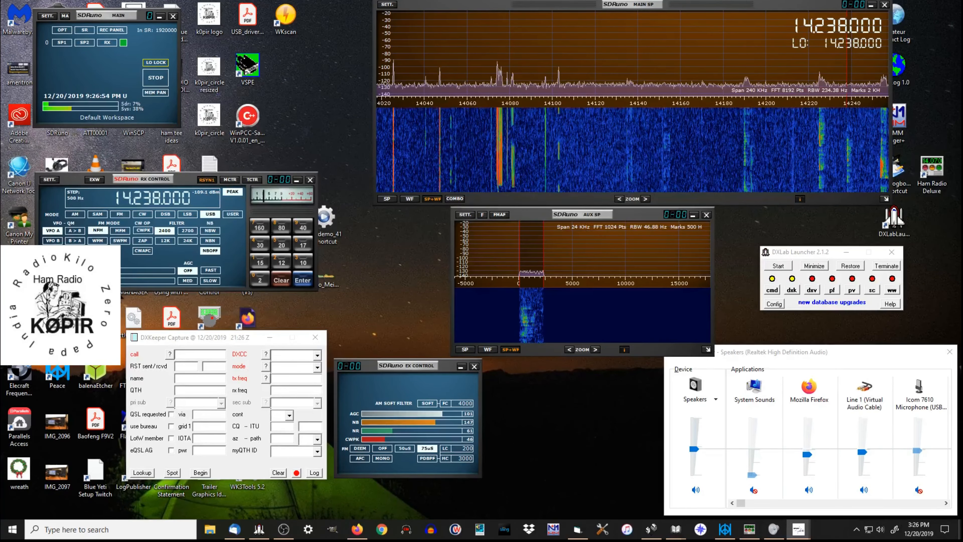
drag(186, 178, 214, 201)
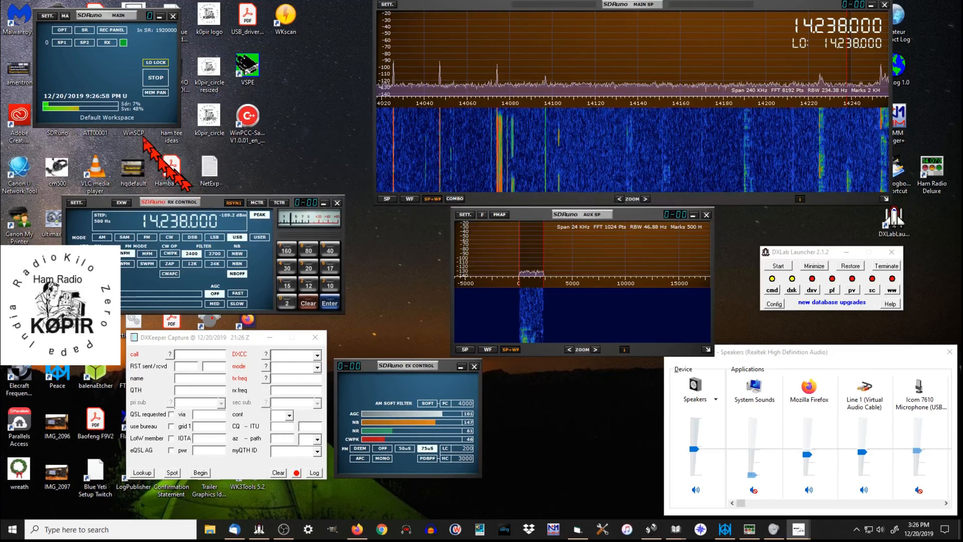